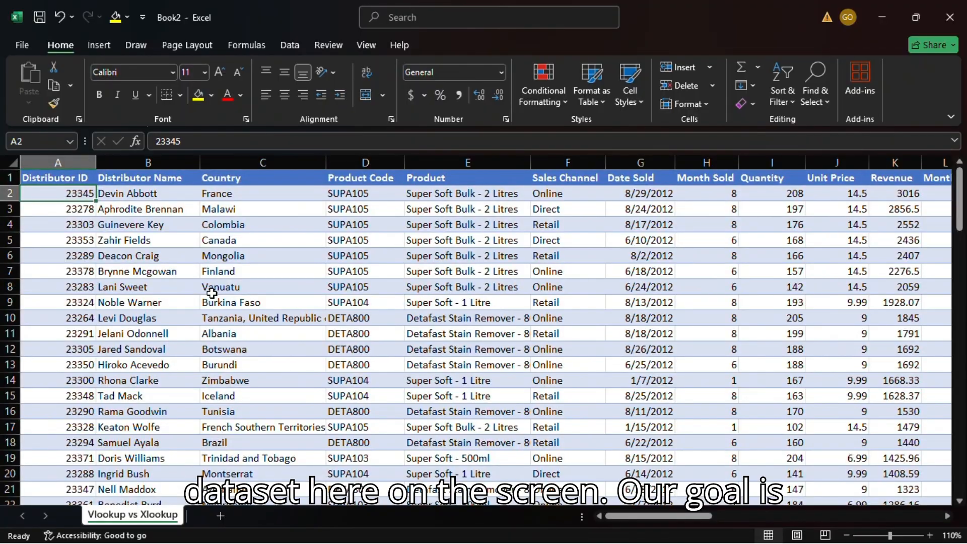
Examine the sales dataset, then the upper lookup table's headers and its list of distributor IDs in S3:S9
{"action": "scroll", "coordinate": [245, 292], "scroll_direction": "right", "scroll_amount": 3}
{"action": "scroll", "coordinate": [245, 291], "scroll_direction": "left", "scroll_amount": 3}
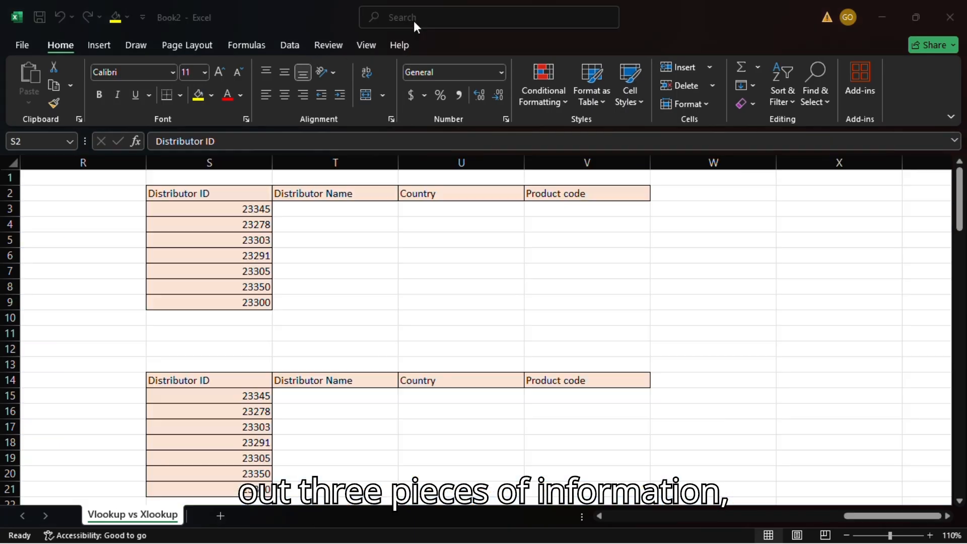
{"action": "left_click", "coordinate": [195, 195]}
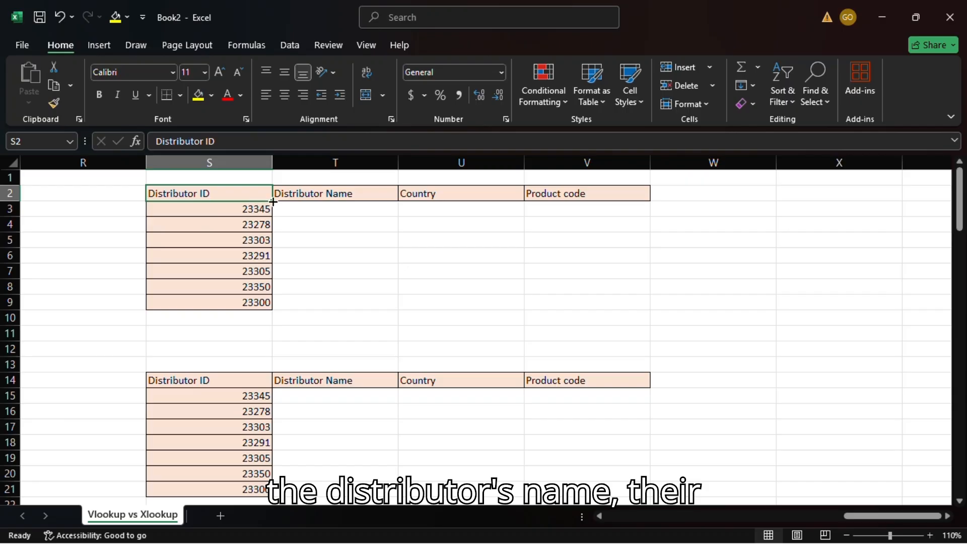
{"action": "left_click", "coordinate": [291, 196]}
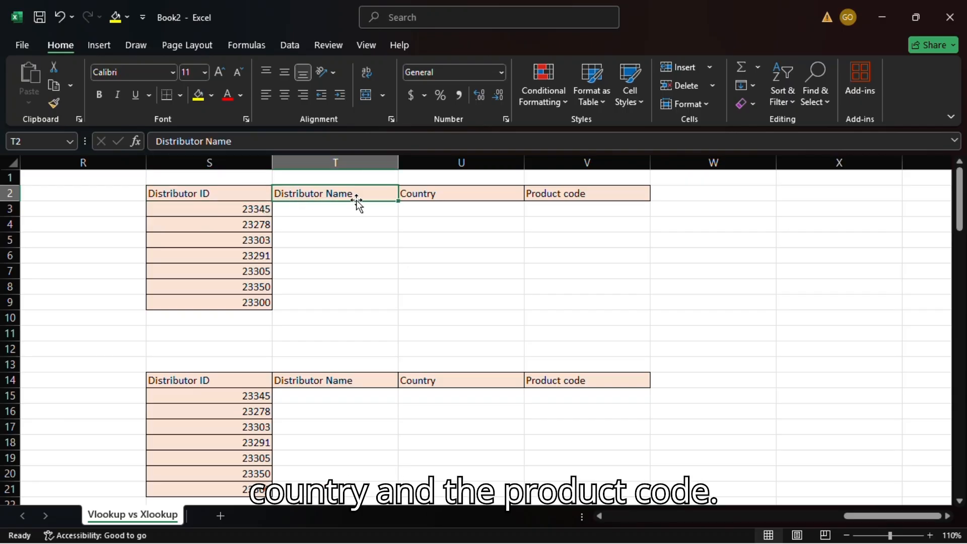
{"action": "key", "text": "Right"}
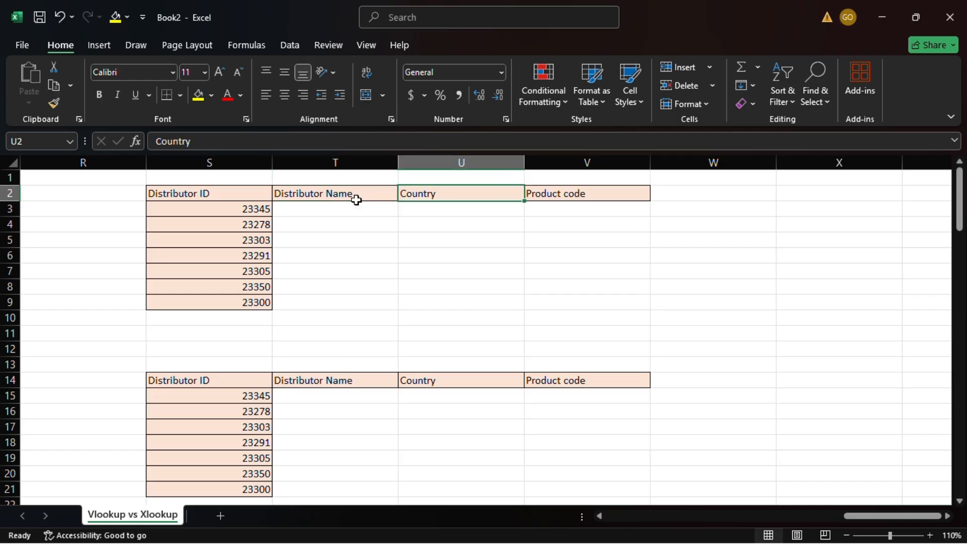
{"action": "key", "text": "Right"}
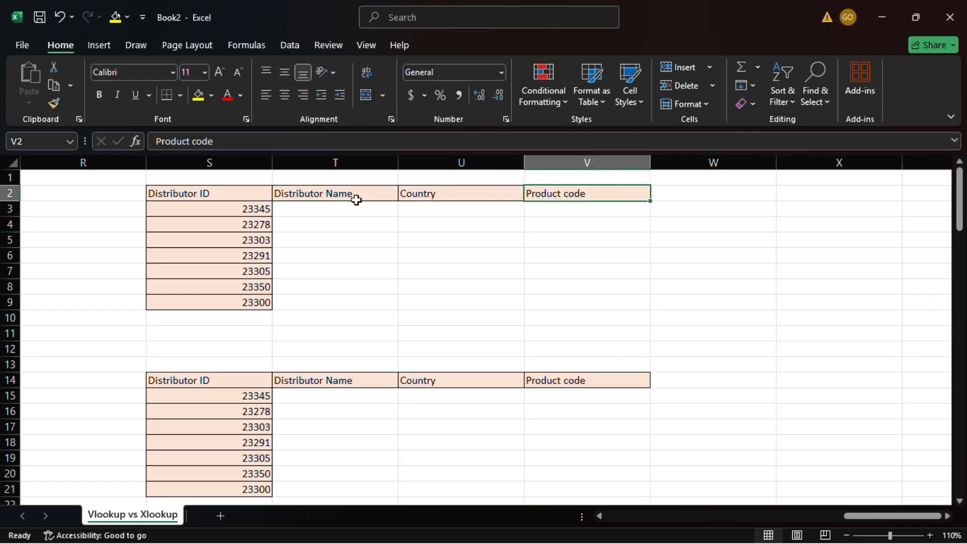
{"action": "left_click", "coordinate": [221, 212]}
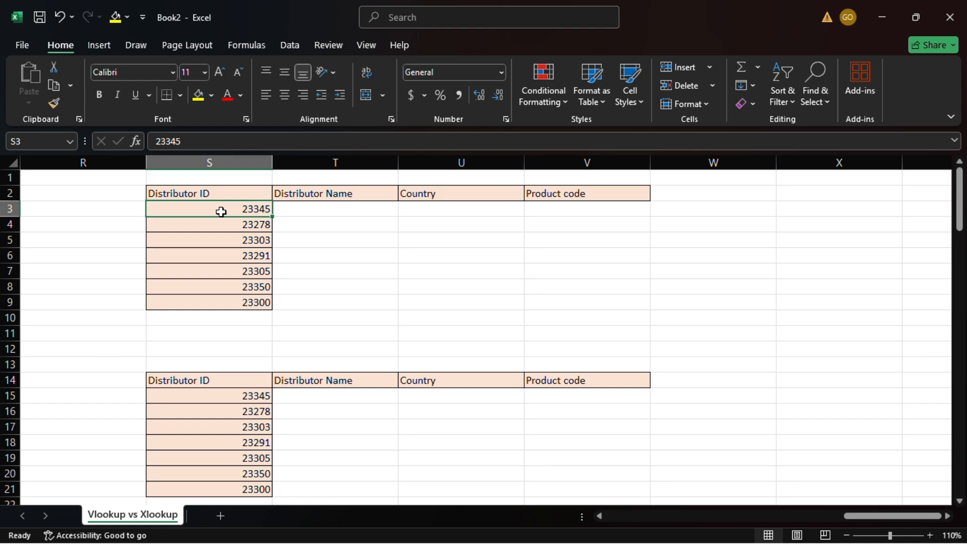
{"action": "key", "text": "ctrl+shift+Down"}
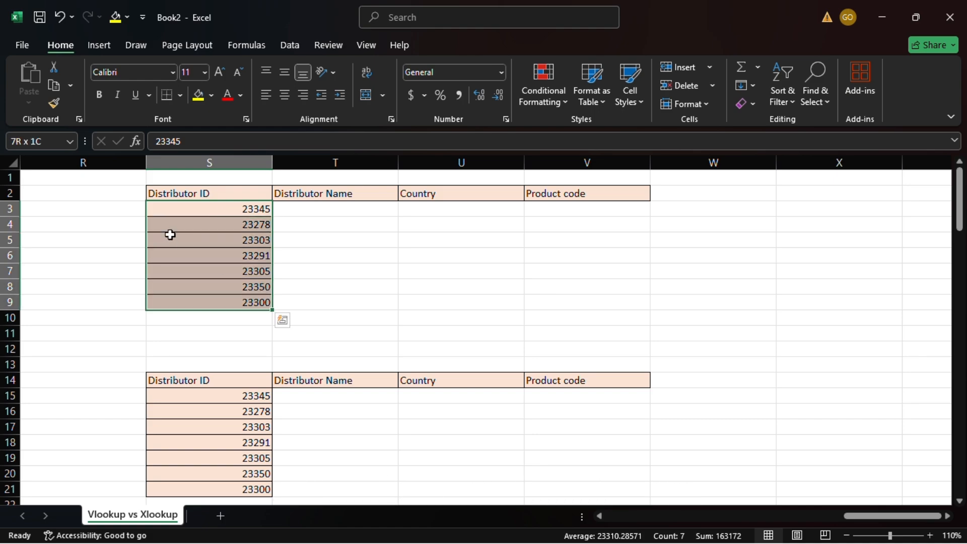
Label the upper lookup table "Vlookup" in cell S1 and the lower one "Xlookup" in cell S13
{"action": "left_click", "coordinate": [178, 180]}
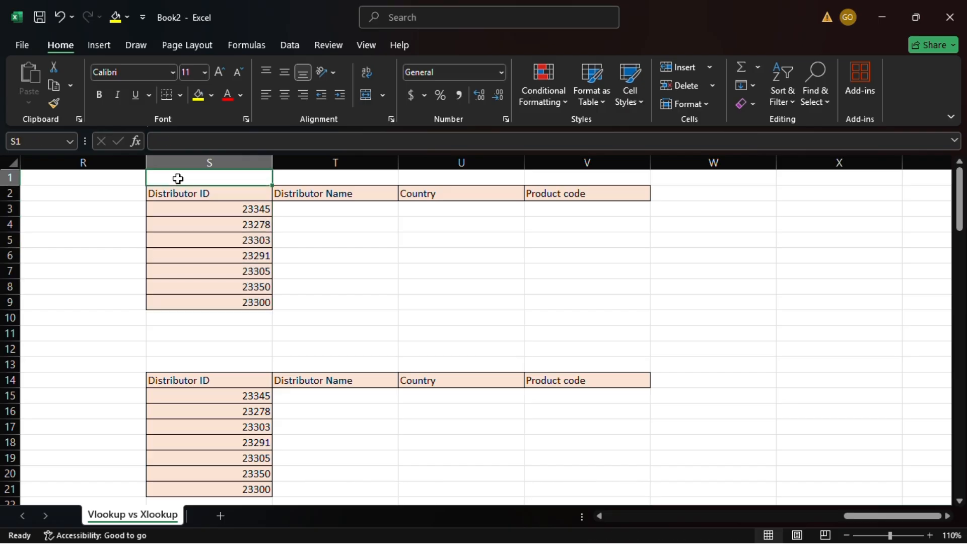
{"action": "double_click", "coordinate": [179, 179]}
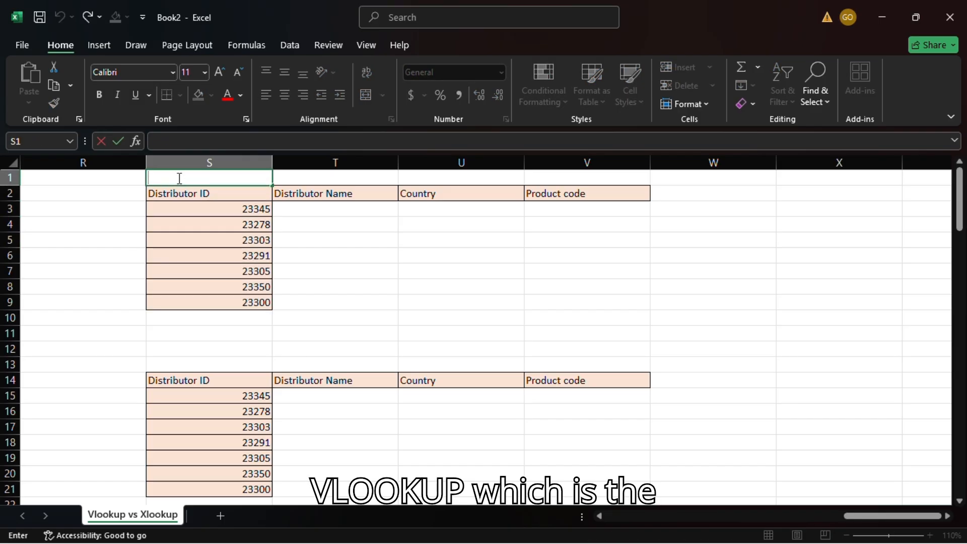
{"action": "type", "text": "Vlookup"}
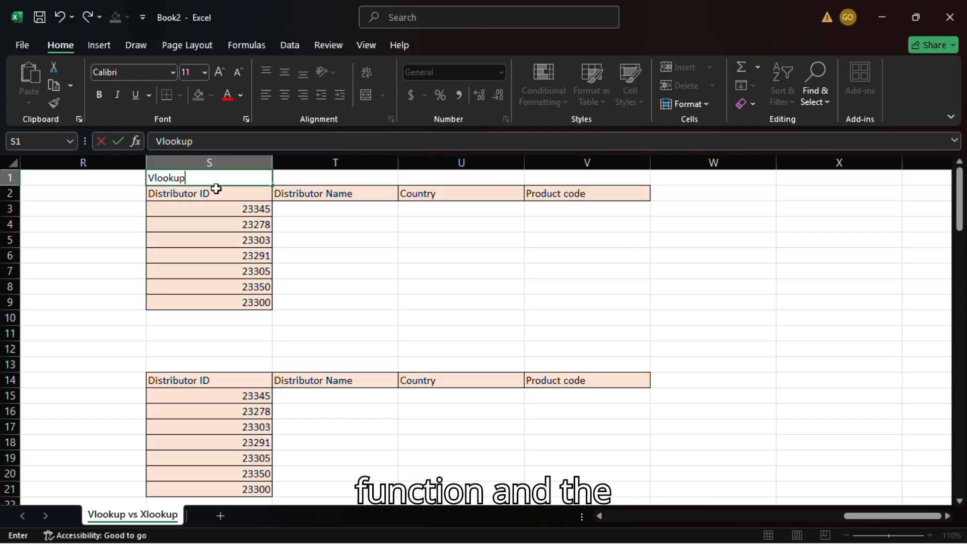
{"action": "key", "text": "Return"}
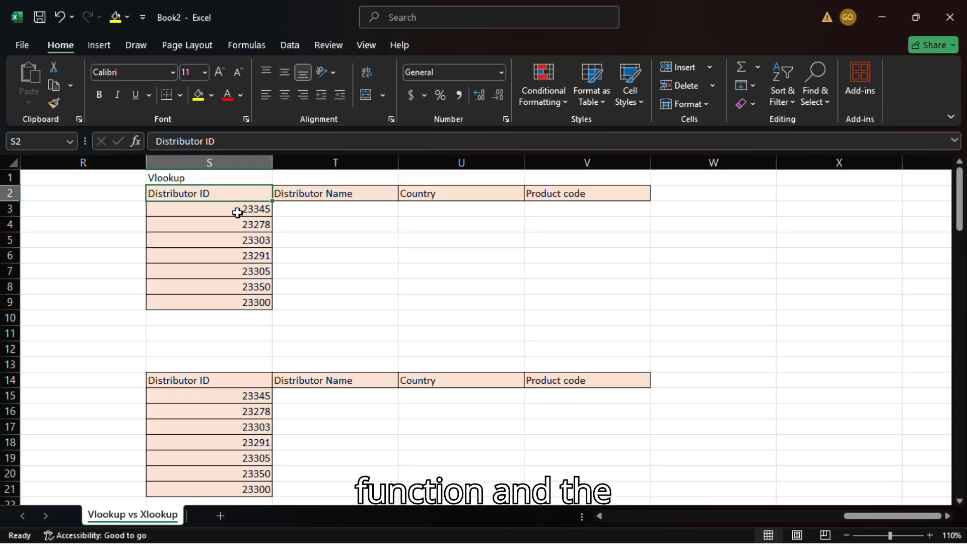
{"action": "left_click", "coordinate": [197, 361]}
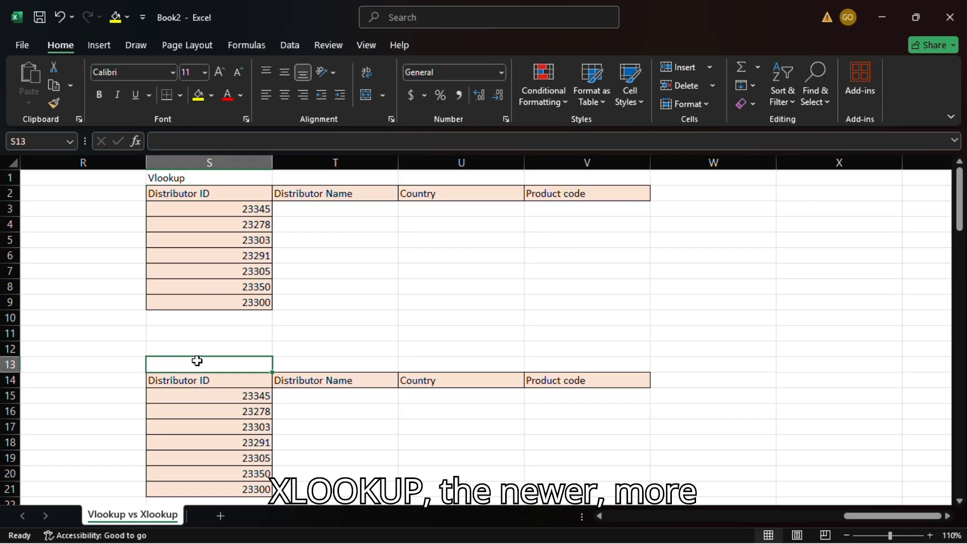
{"action": "type", "text": "Xlo"}
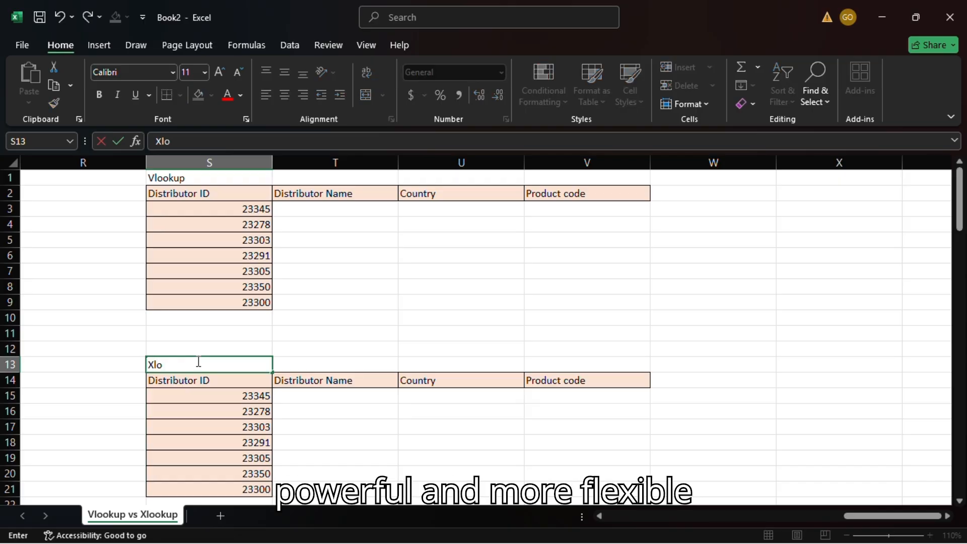
{"action": "type", "text": "okup"}
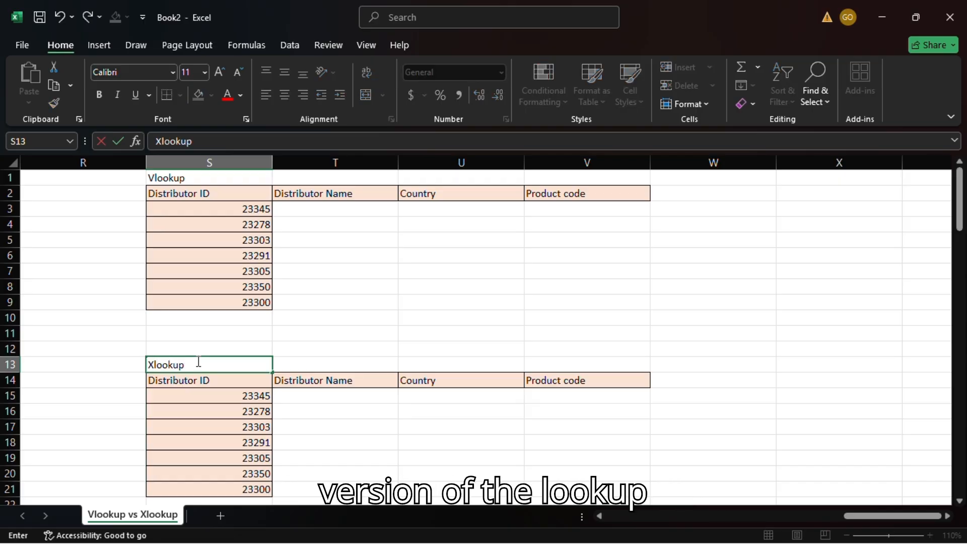
{"action": "key", "text": "Return"}
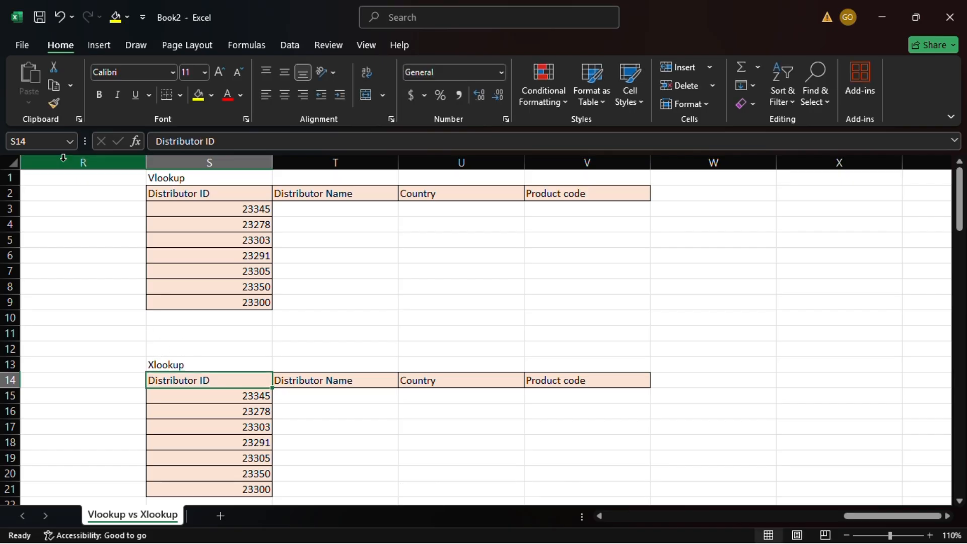
Begin a VLOOKUP formula in T3 with the distributor ID in S3 as the lookup value
{"action": "left_click", "coordinate": [335, 209]}
{"action": "left_click", "coordinate": [443, 143]}
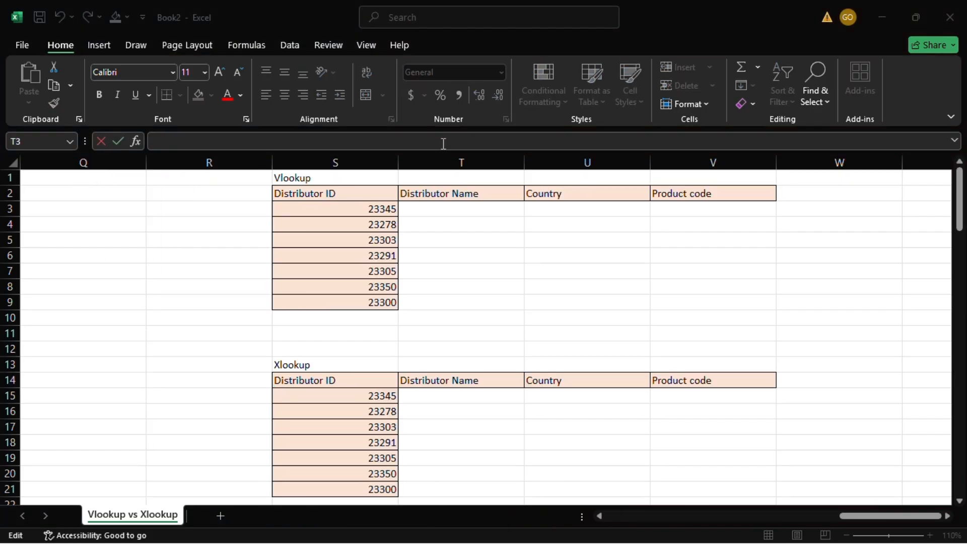
{"action": "double_click", "coordinate": [425, 209]}
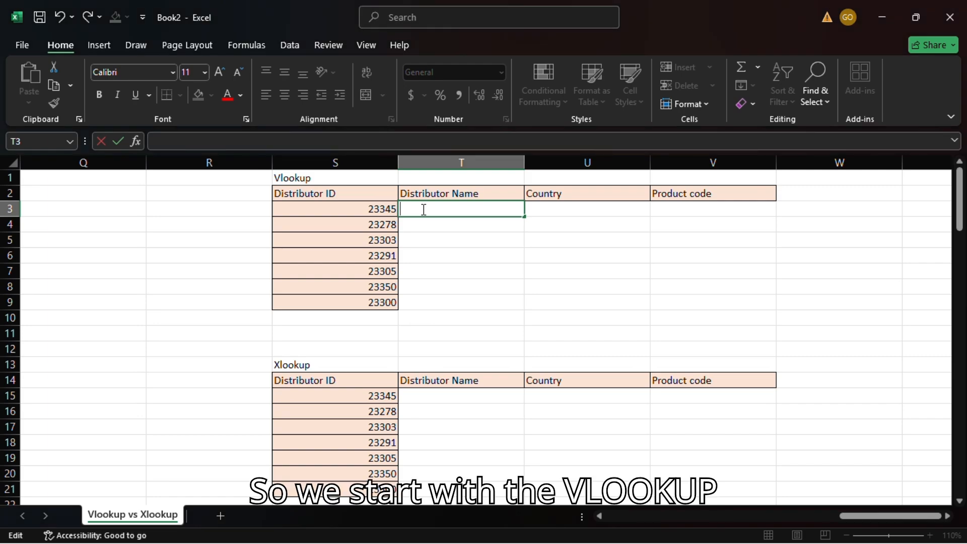
{"action": "type", "text": "=vloo"}
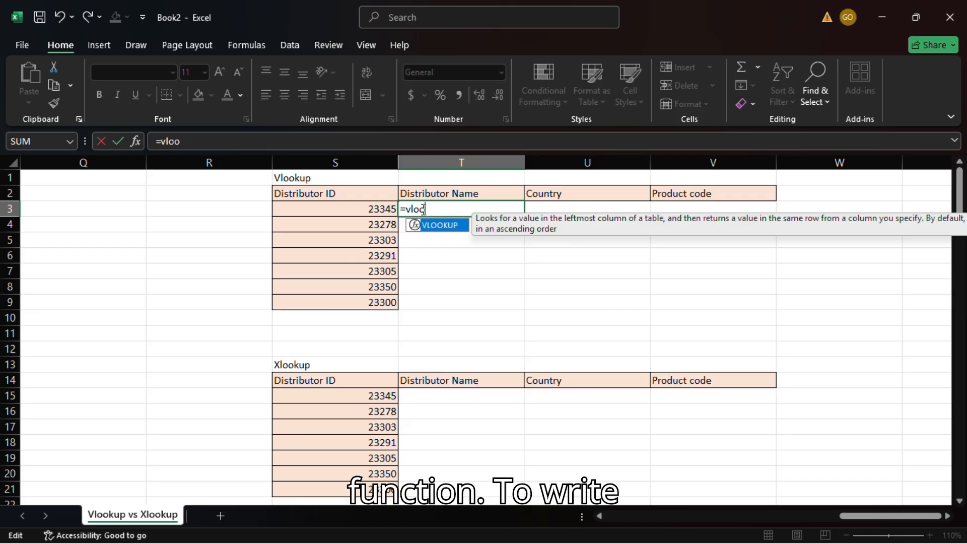
{"action": "double_click", "coordinate": [436, 226]}
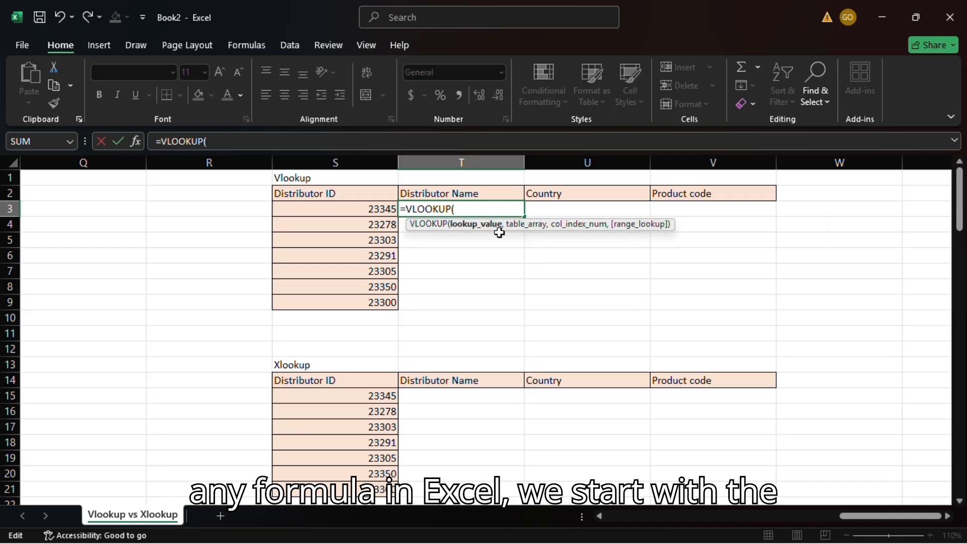
{"action": "left_click", "coordinate": [386, 210]}
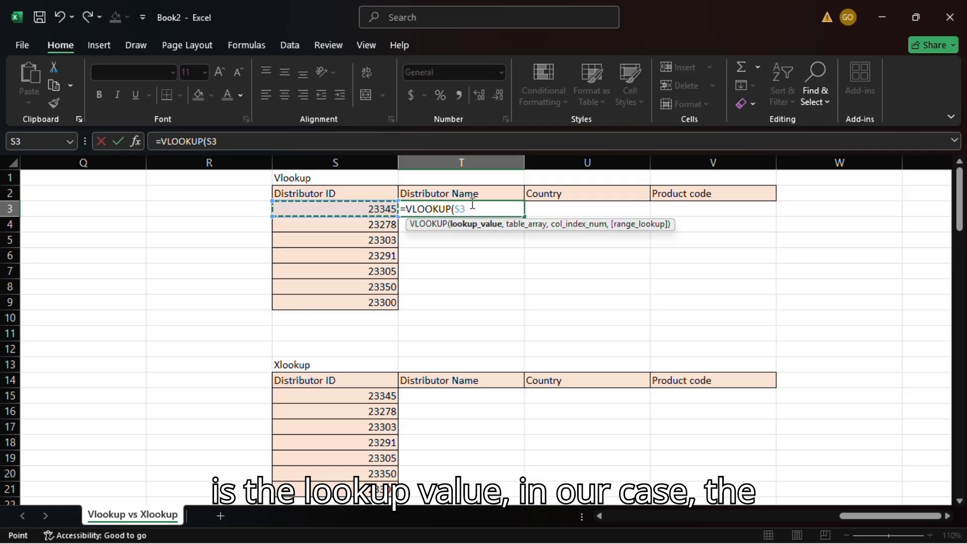
{"action": "type", "text": ","}
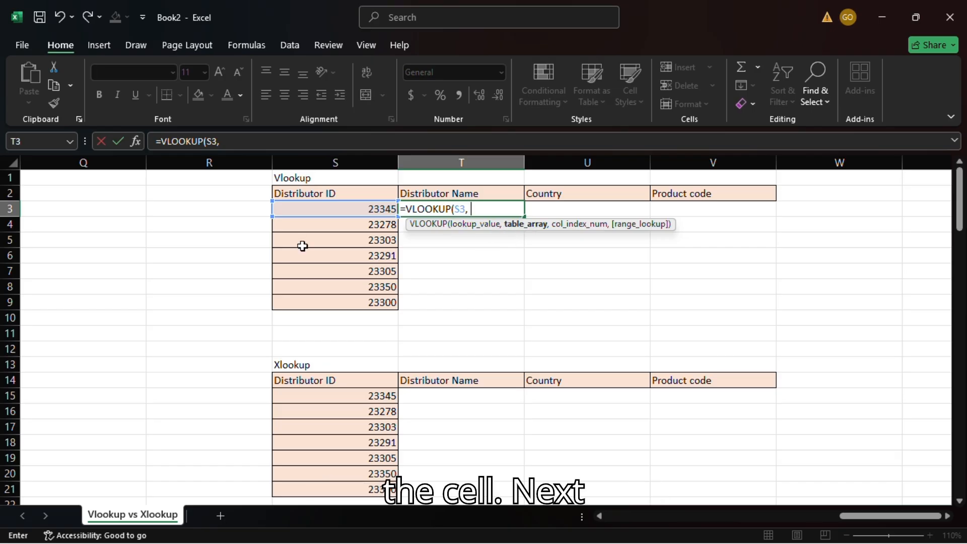
Set the VLOOKUP table array to the dataset range A2:K108
{"action": "scroll", "coordinate": [196, 250], "scroll_direction": "left", "scroll_amount": 2}
{"action": "scroll", "coordinate": [196, 250], "scroll_direction": "left", "scroll_amount": 7}
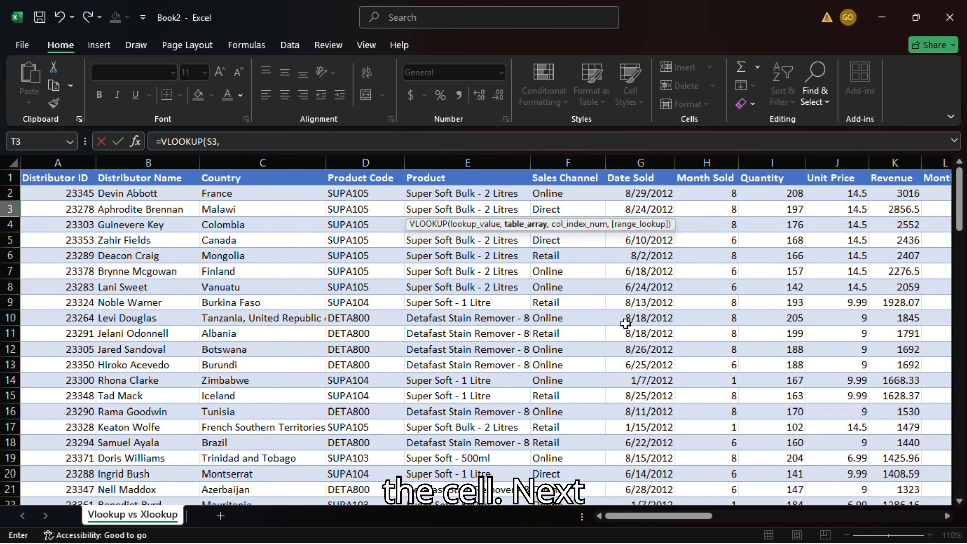
{"action": "left_click", "coordinate": [55, 196]}
{"action": "key", "text": "ctrl+shift+Right"}
{"action": "key", "text": "ctrl+shift+Down"}
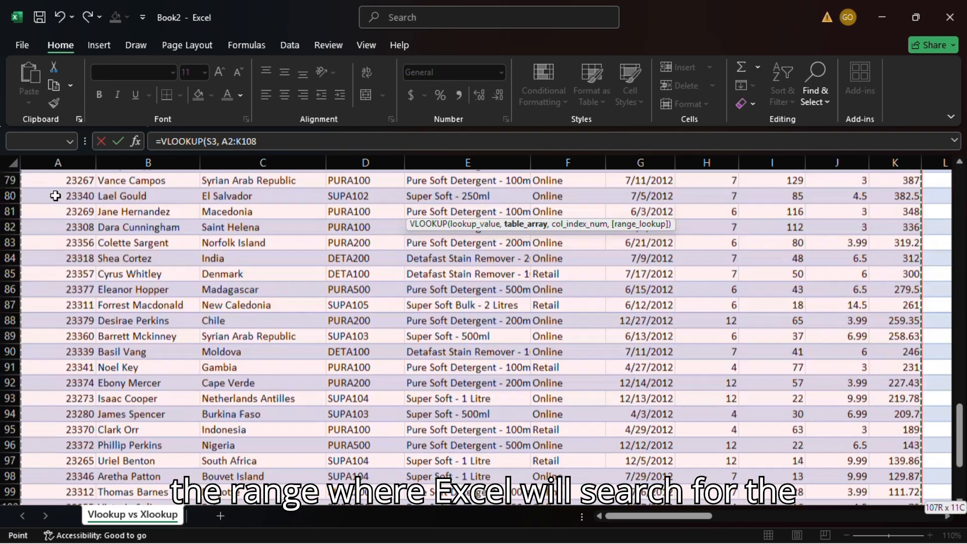
{"action": "left_click", "coordinate": [268, 142]}
{"action": "type", "text": ","}
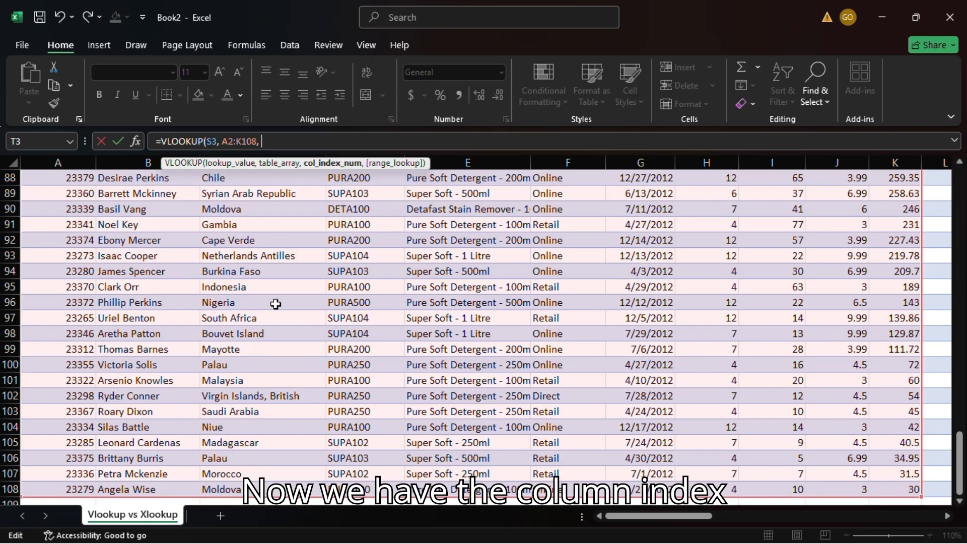
Give the column index as the array {2,3,4} to return the distributor name, country and product code
{"action": "scroll", "coordinate": [317, 329], "scroll_direction": "up", "scroll_amount": 20}
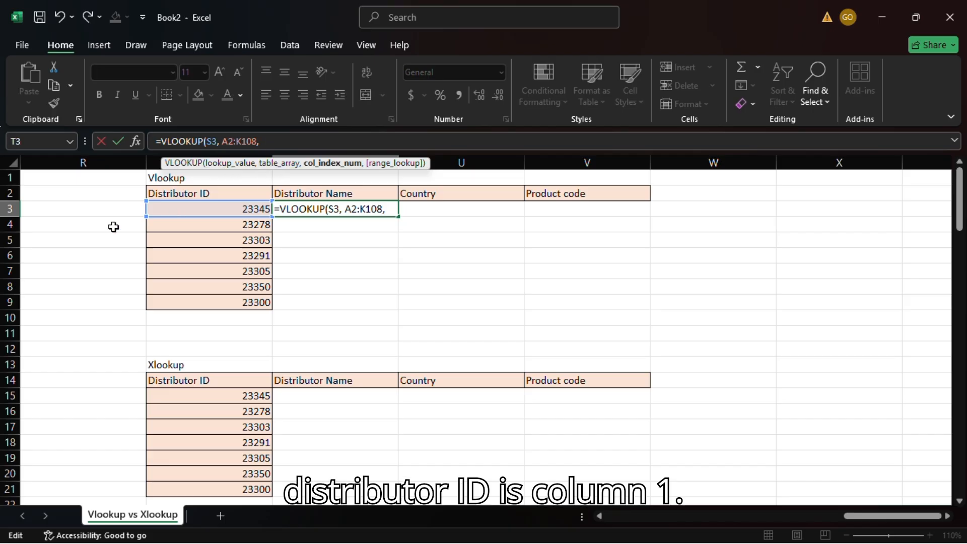
{"action": "scroll", "coordinate": [114, 227], "scroll_direction": "left", "scroll_amount": 3}
{"action": "scroll", "coordinate": [114, 227], "scroll_direction": "left", "scroll_amount": 3}
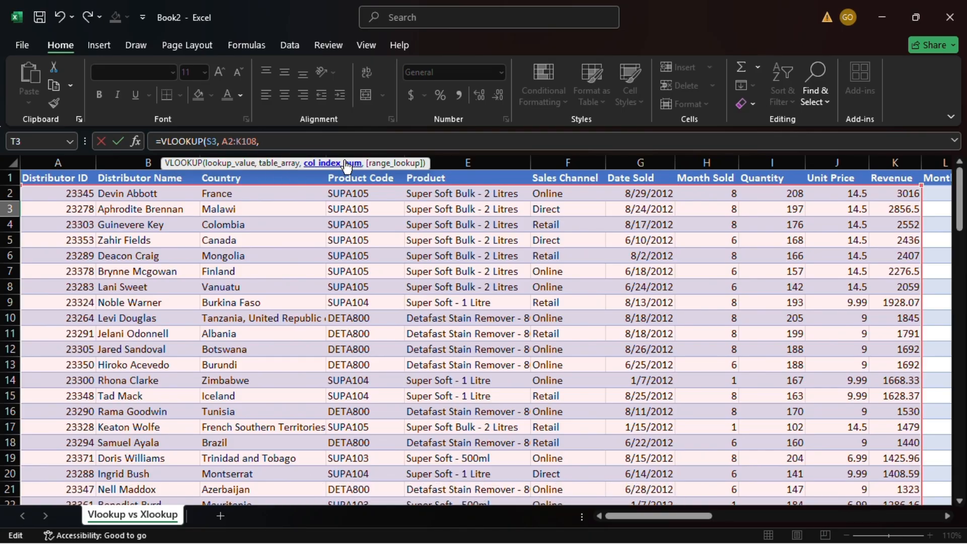
{"action": "type", "text": "{2"}
{"action": "type", "text": ","}
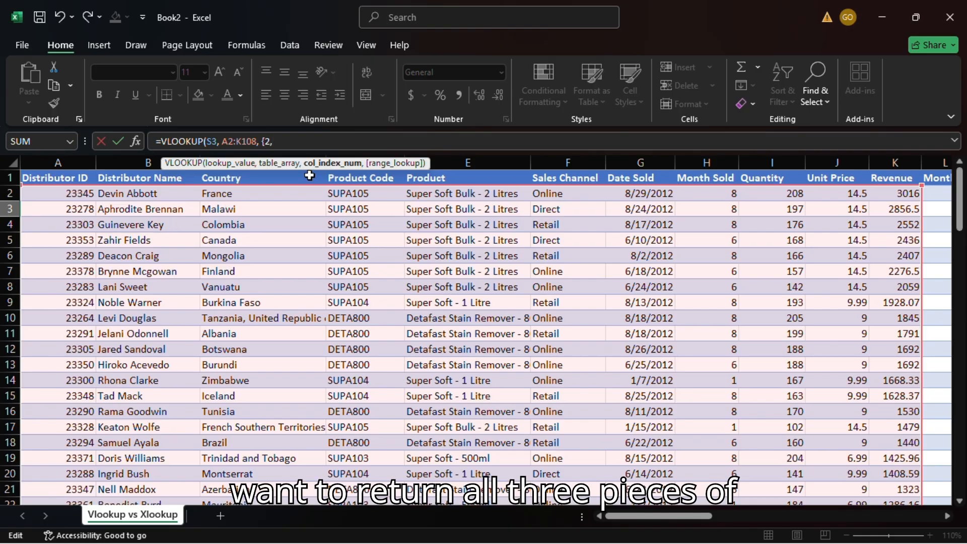
{"action": "type", "text": "3,4"}
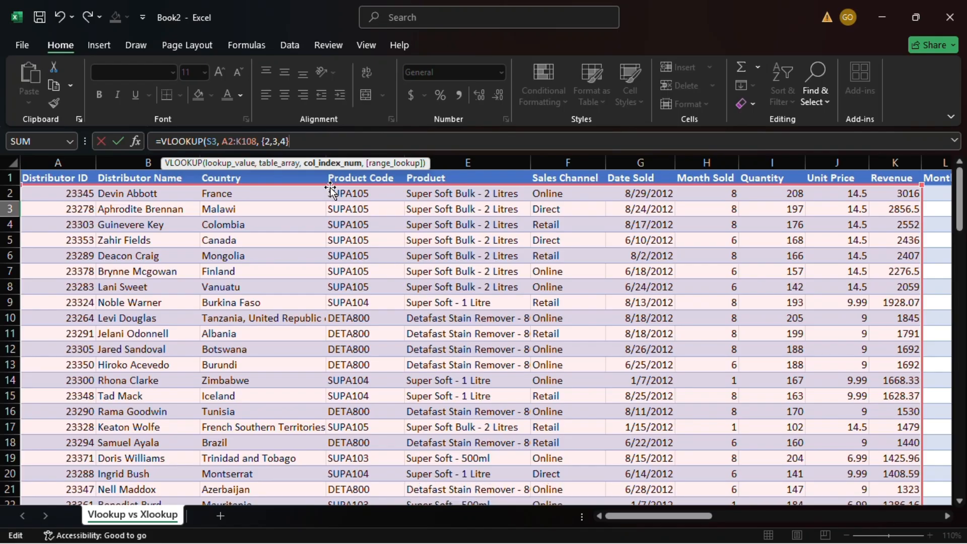
Set the range lookup argument to FALSE for an exact match, and complete the VLOOKUP formula in T3
{"action": "type", "text": ","}
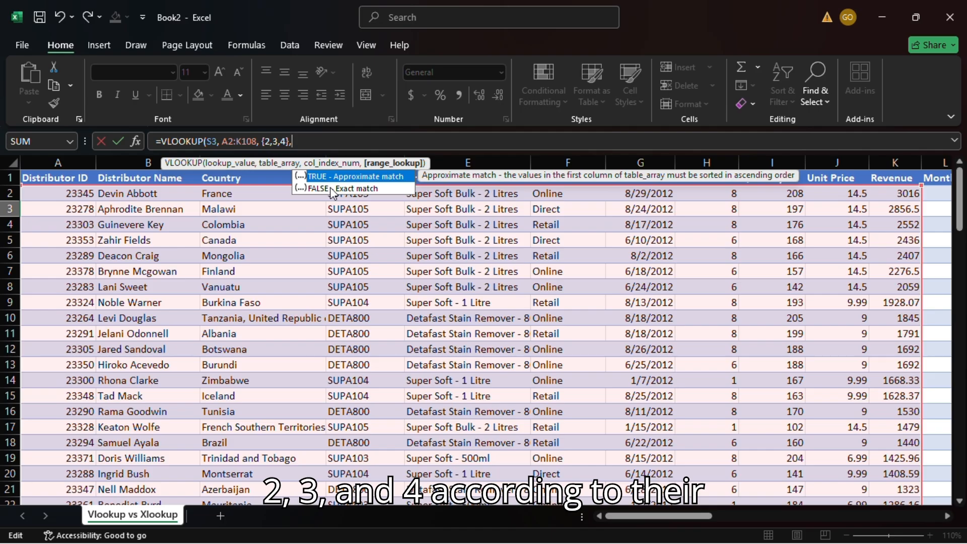
{"action": "type", "text": "f"}
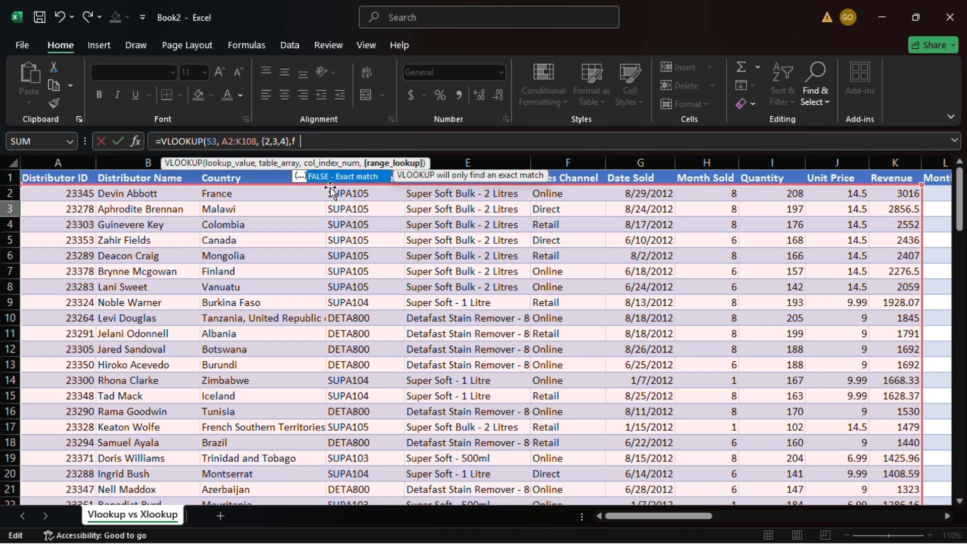
{"action": "type", "text": "a"}
{"action": "double_click", "coordinate": [325, 176]}
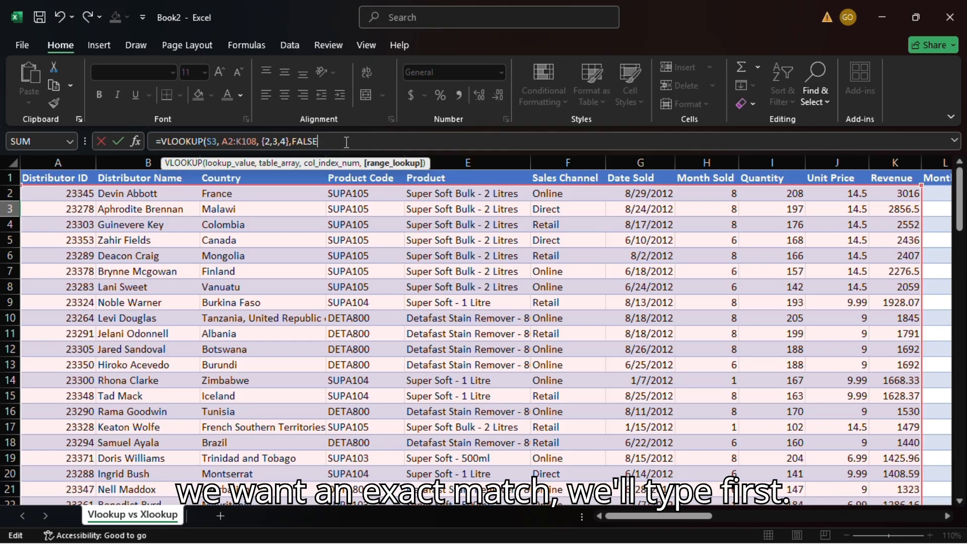
{"action": "type", "text": ")"}
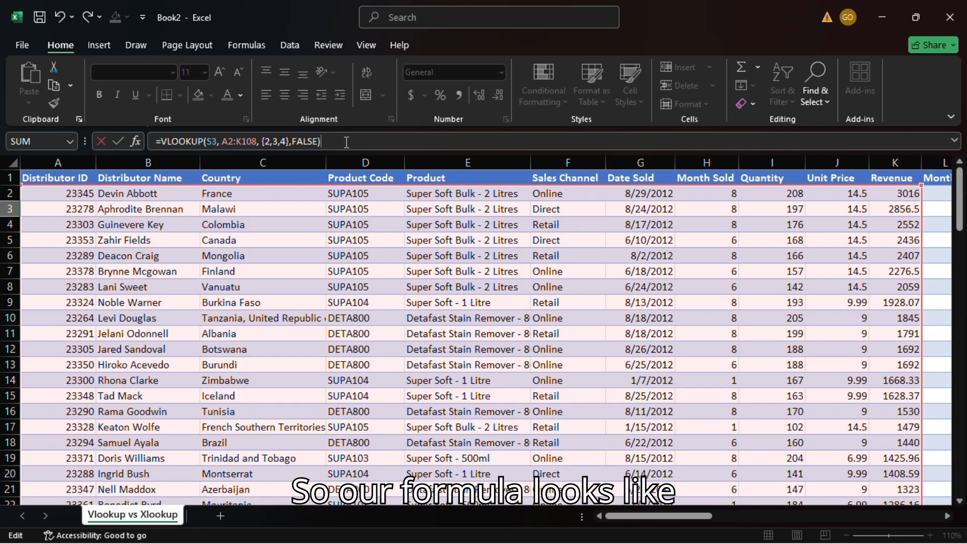
{"action": "key", "text": "Return"}
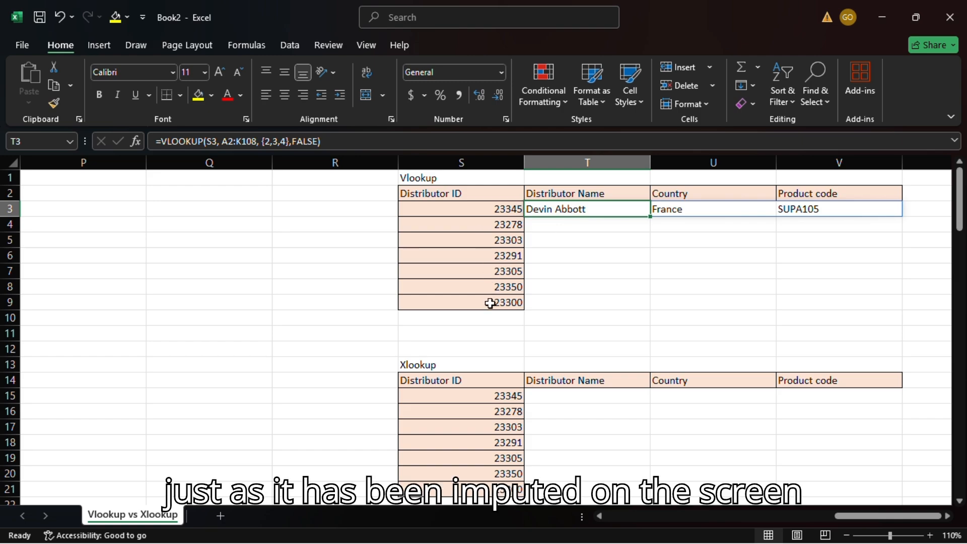
Make the VLOOKUP table array in T3 absolute as $A$2:$K$108 and fill the formula down to T9
{"action": "left_click", "coordinate": [220, 143]}
{"action": "left_click_drag", "start_coordinate": [221, 143], "coordinate": [248, 146]}
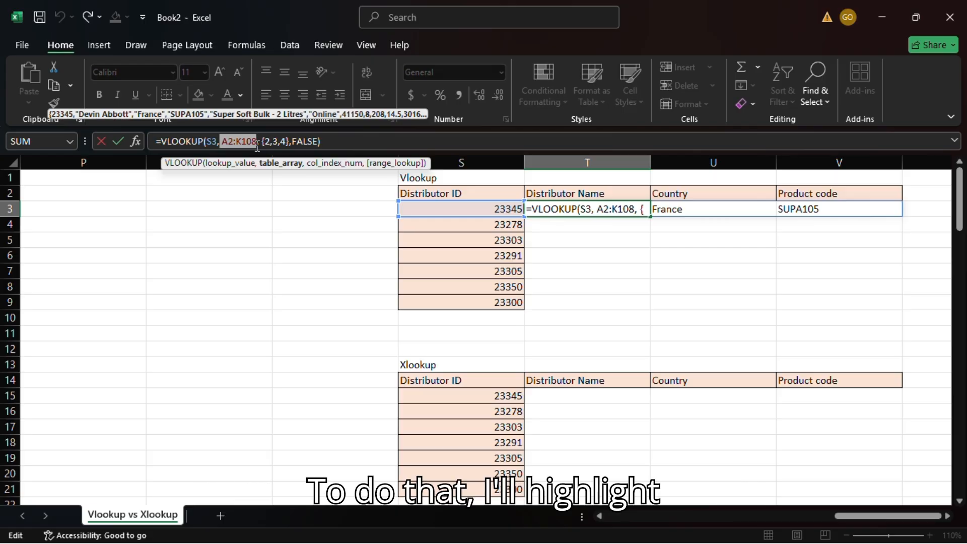
{"action": "key", "text": "F4"}
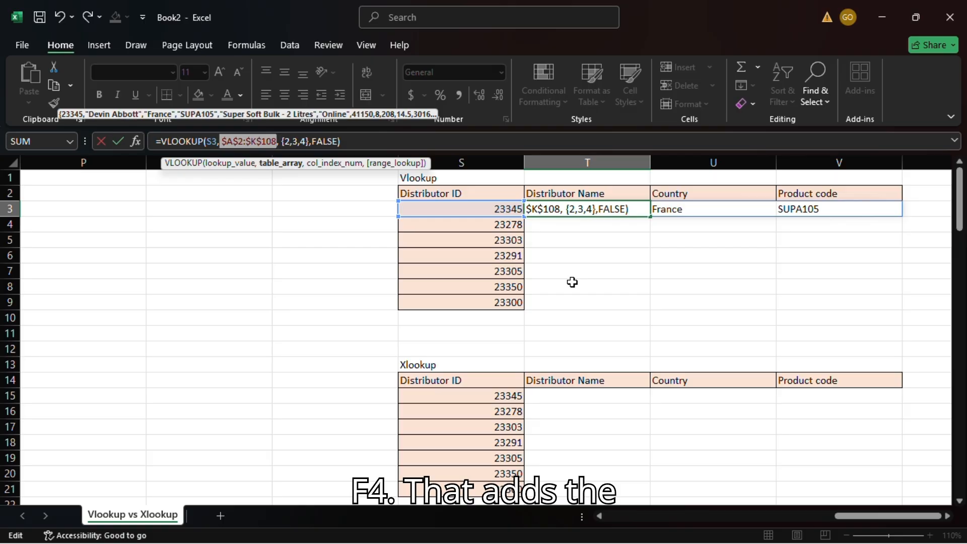
{"action": "key", "text": "Return"}
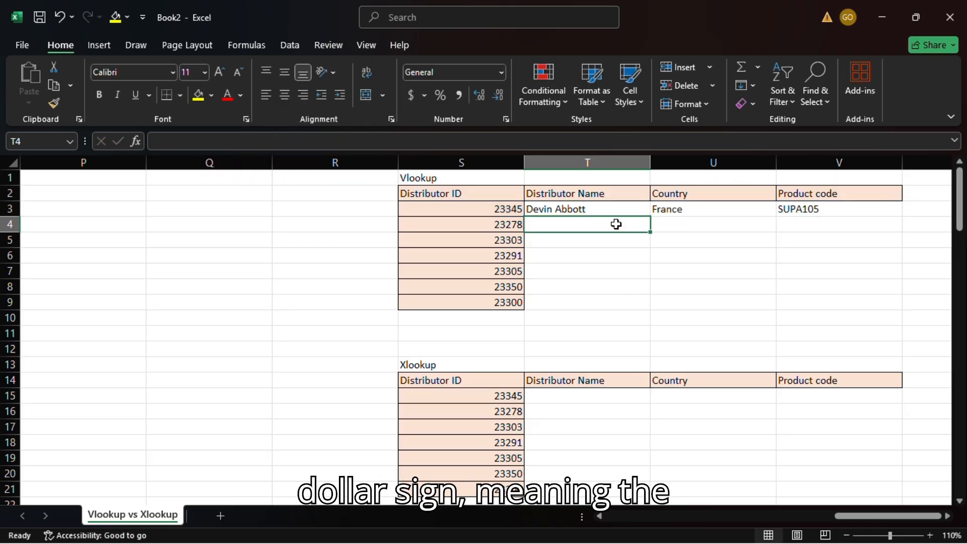
{"action": "left_click", "coordinate": [604, 209]}
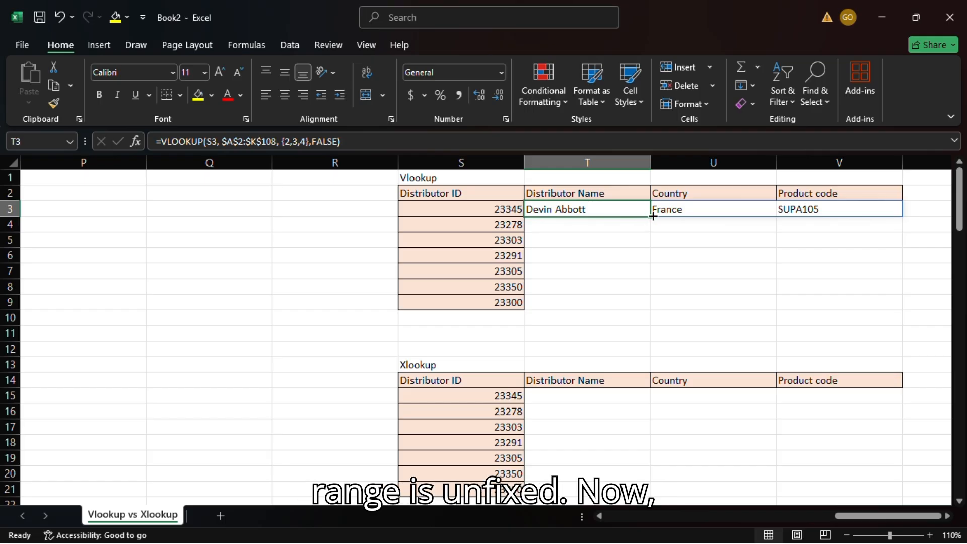
{"action": "left_click_drag", "start_coordinate": [651, 216], "coordinate": [645, 311]}
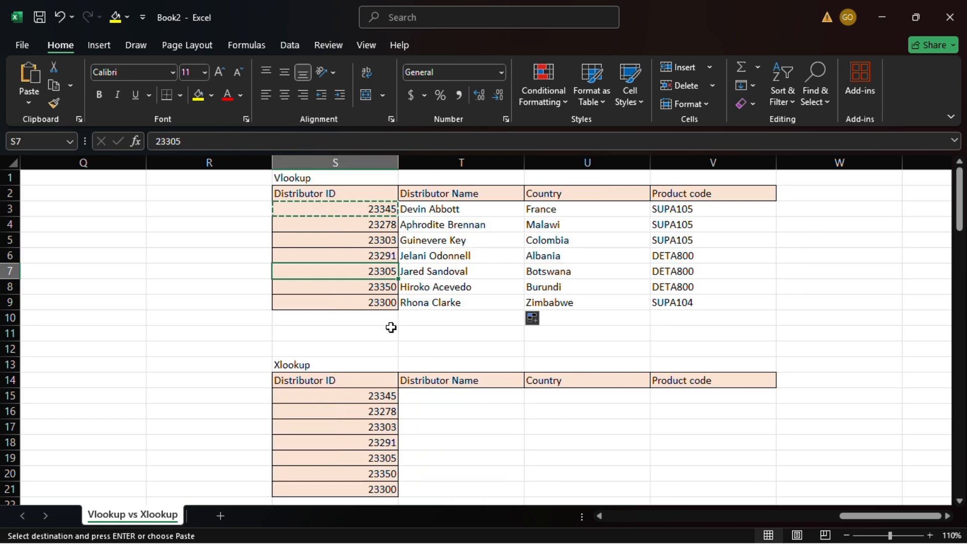
Search the dataset for the distributor ID copied from S7 to check its VLOOKUP results against the source record
{"action": "key", "text": "ctrl+c"}
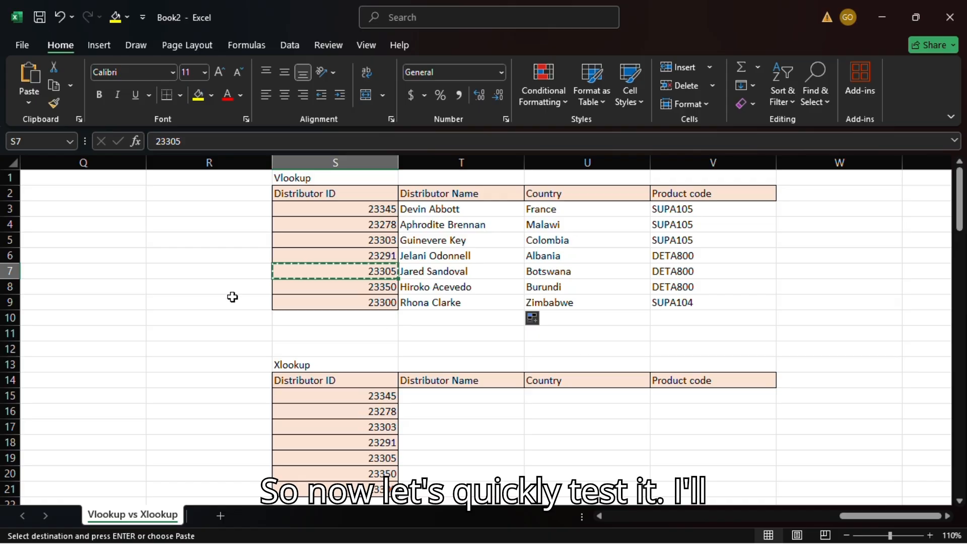
{"action": "scroll", "coordinate": [231, 298], "scroll_direction": "left", "scroll_amount": 10}
{"action": "key", "text": "ctrl+f"}
{"action": "key", "text": "ctrl+v"}
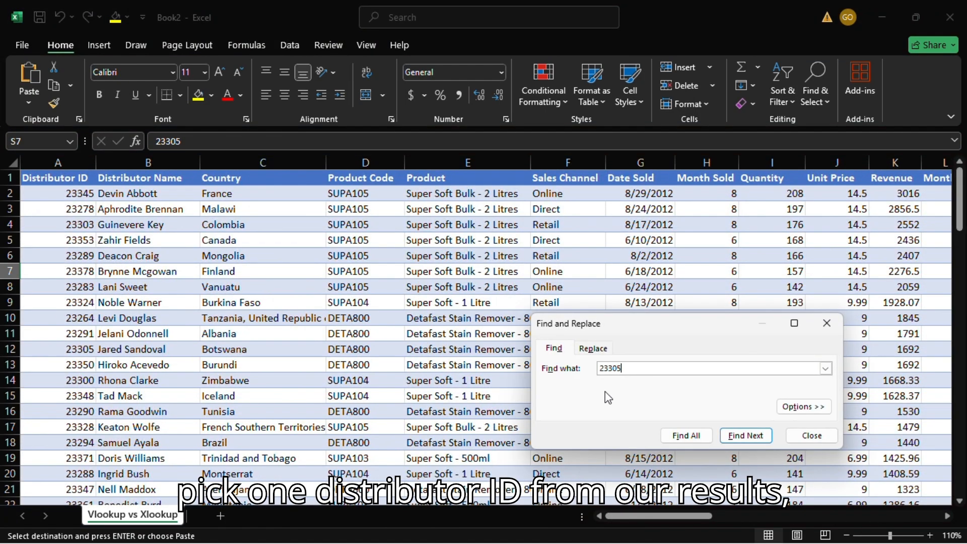
{"action": "left_click", "coordinate": [731, 438]}
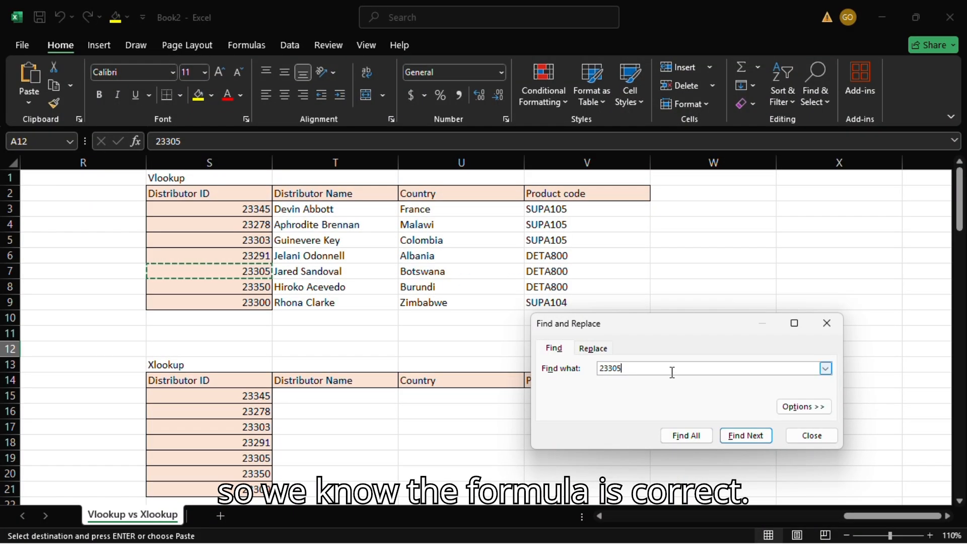
{"action": "left_click", "coordinate": [822, 328]}
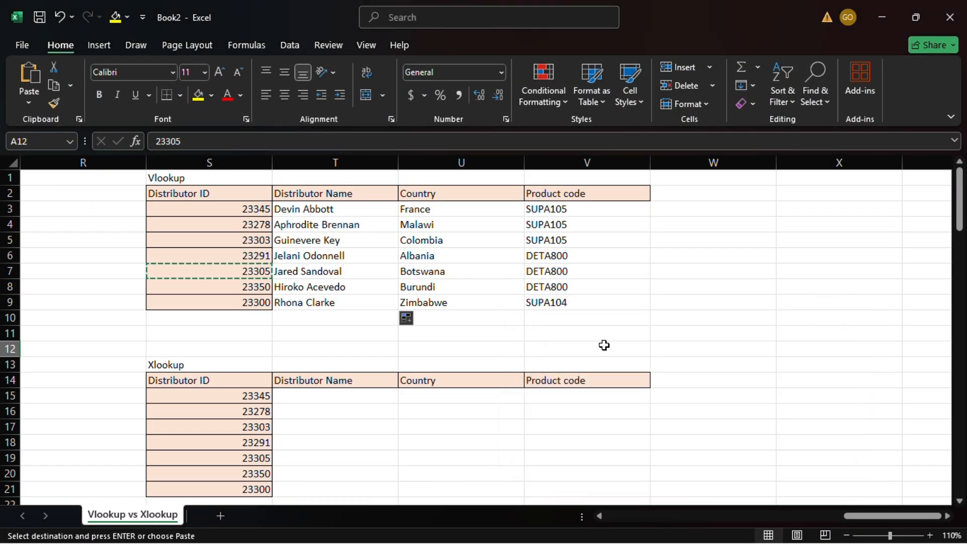
Begin an XLOOKUP formula in T15 with the distributor ID in S15 as the lookup value
{"action": "left_click", "coordinate": [187, 365]}
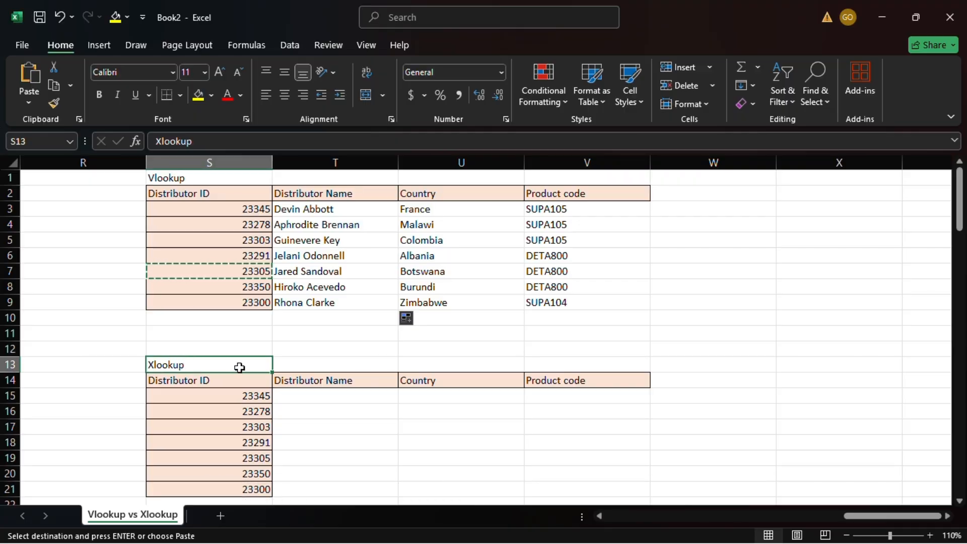
{"action": "left_click", "coordinate": [287, 394]}
{"action": "type", "text": "="}
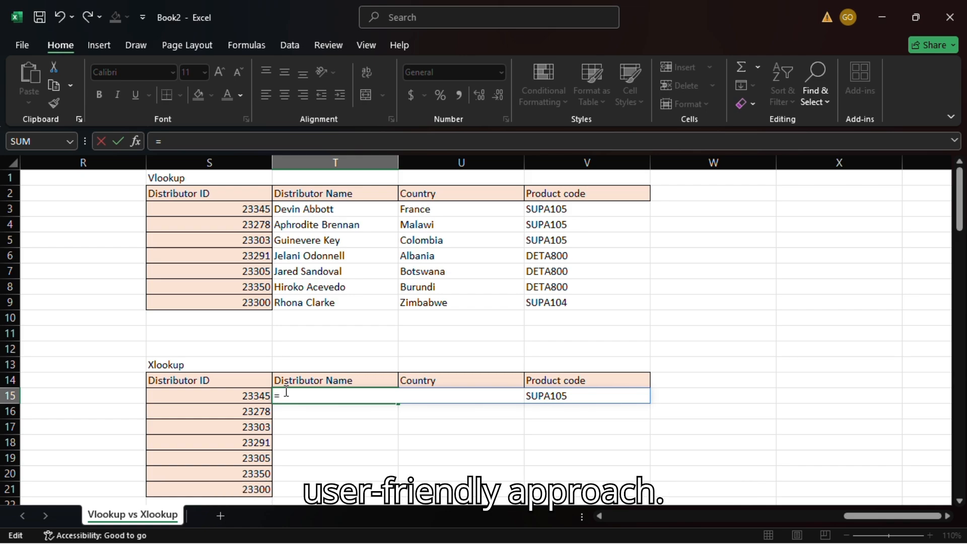
{"action": "type", "text": "xl"}
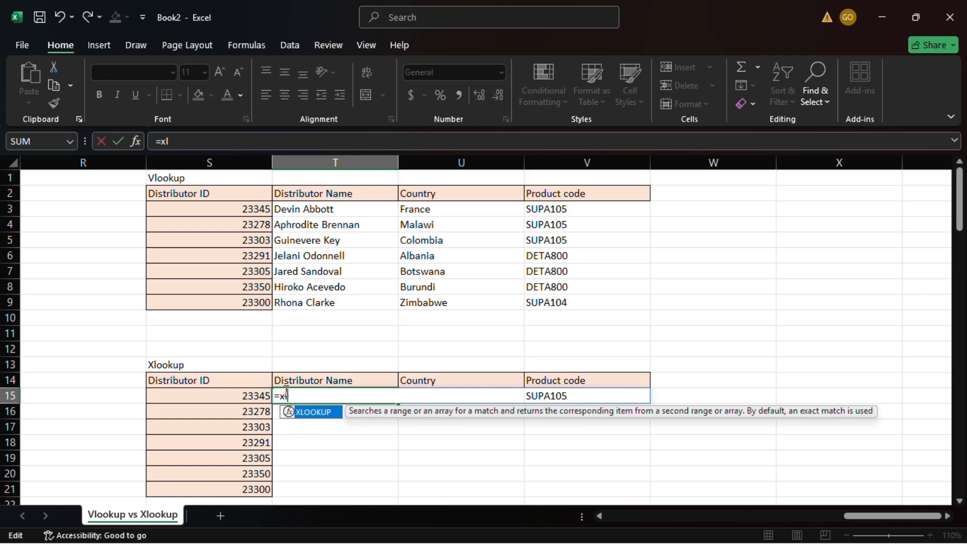
{"action": "double_click", "coordinate": [314, 412]}
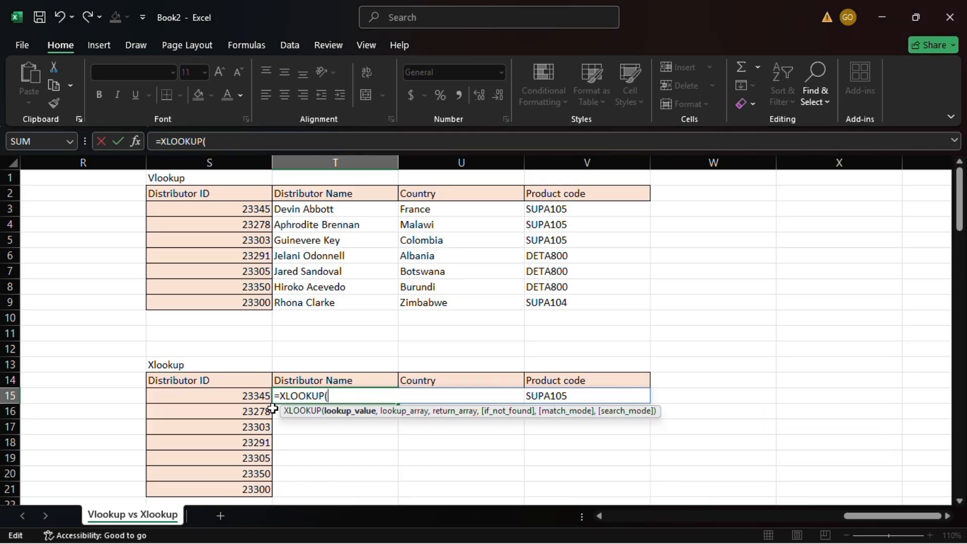
{"action": "left_click", "coordinate": [256, 396]}
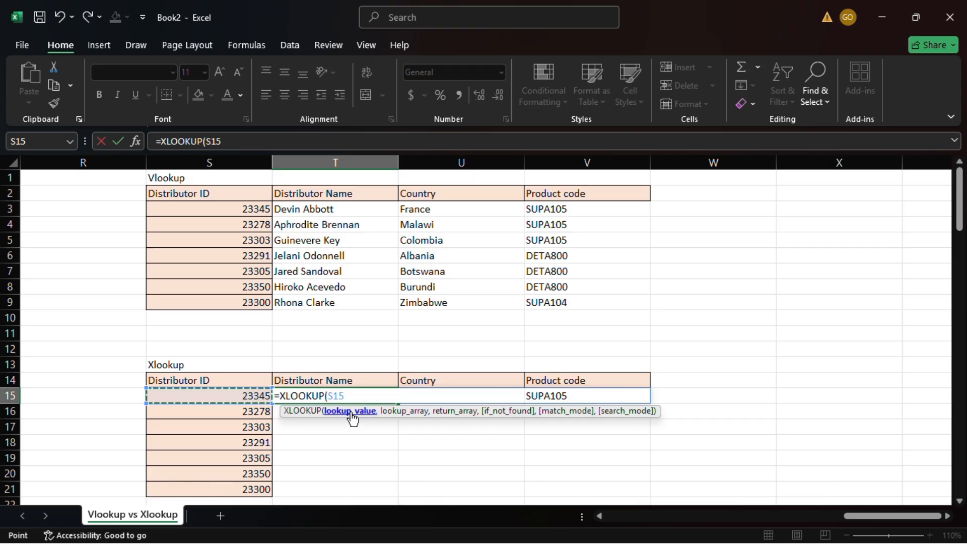
{"action": "type", "text": ","}
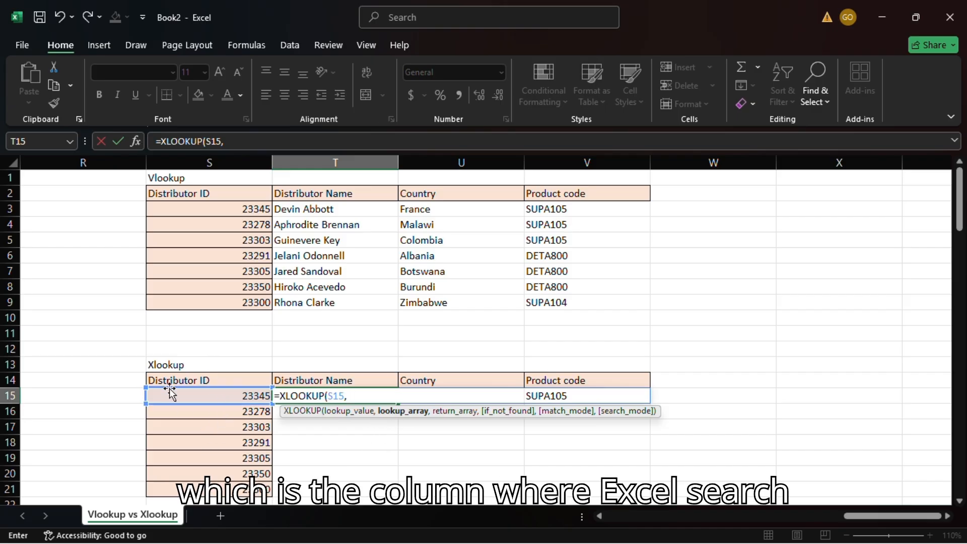
Set the XLOOKUP lookup array to the dataset's Distributor ID range A2:A108
{"action": "scroll", "coordinate": [76, 356], "scroll_direction": "left", "scroll_amount": 6}
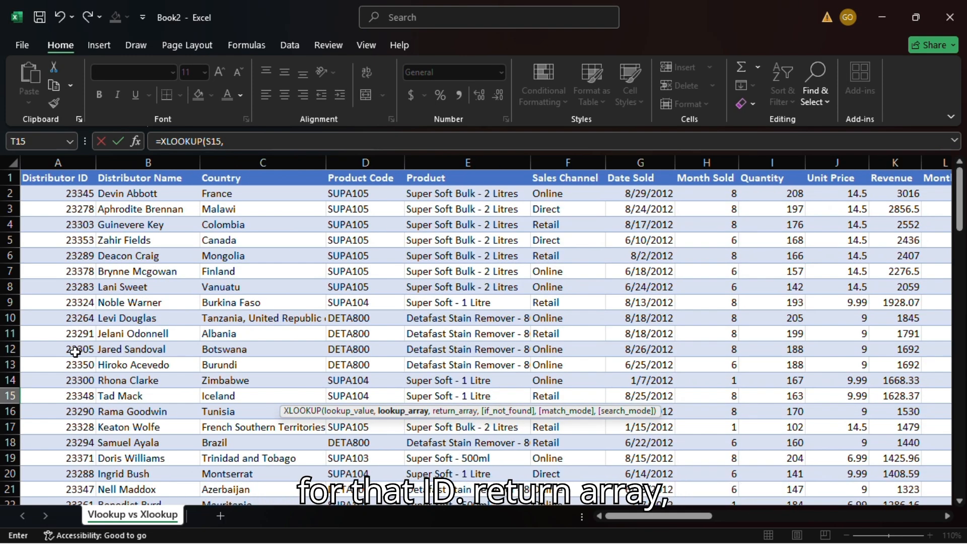
{"action": "left_click", "coordinate": [63, 191]}
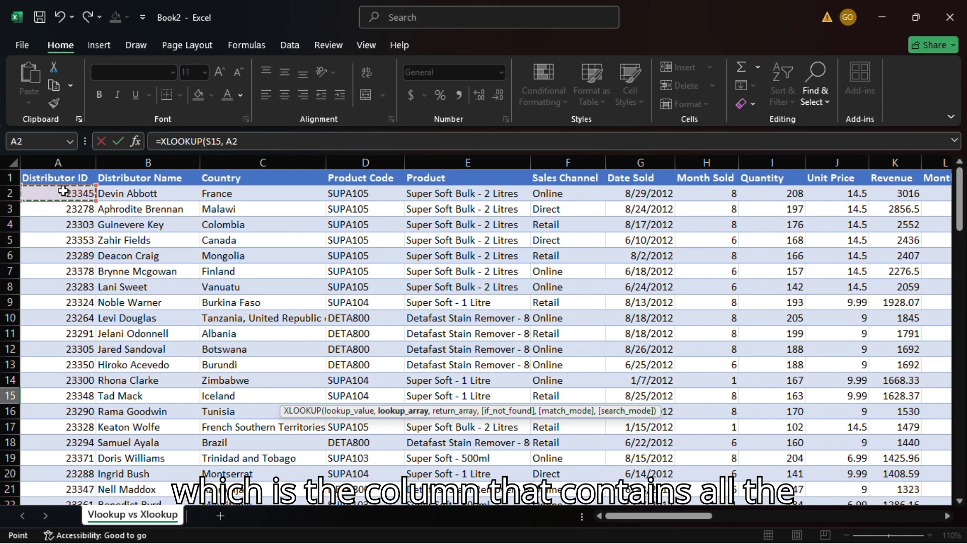
{"action": "key", "text": "ctrl+shift+Down"}
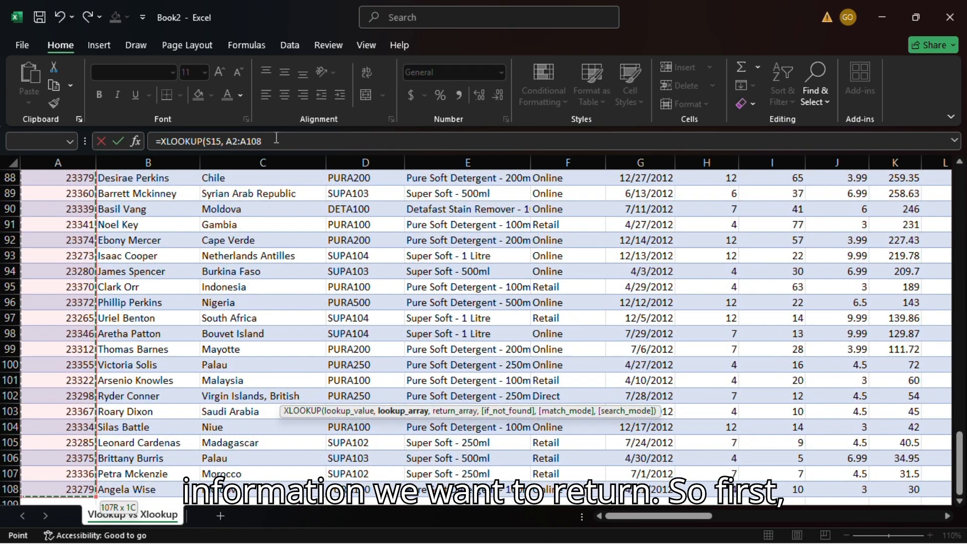
{"action": "left_click", "coordinate": [275, 141]}
{"action": "type", "text": ","}
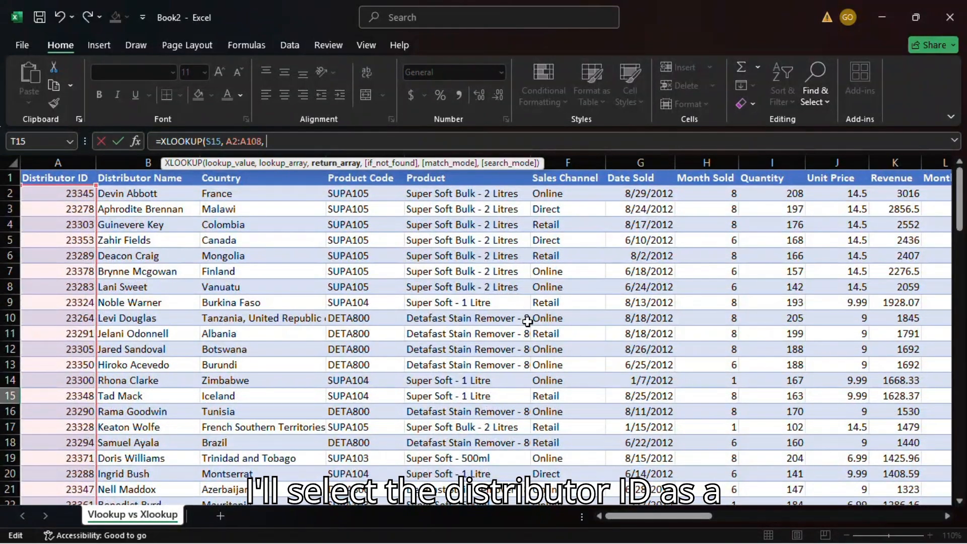
Set the XLOOKUP return array to B2:D108, covering the distributor name, country and product code columns
{"action": "scroll", "coordinate": [527, 322], "scroll_direction": "right", "scroll_amount": 3}
{"action": "scroll", "coordinate": [527, 321], "scroll_direction": "right", "scroll_amount": 5}
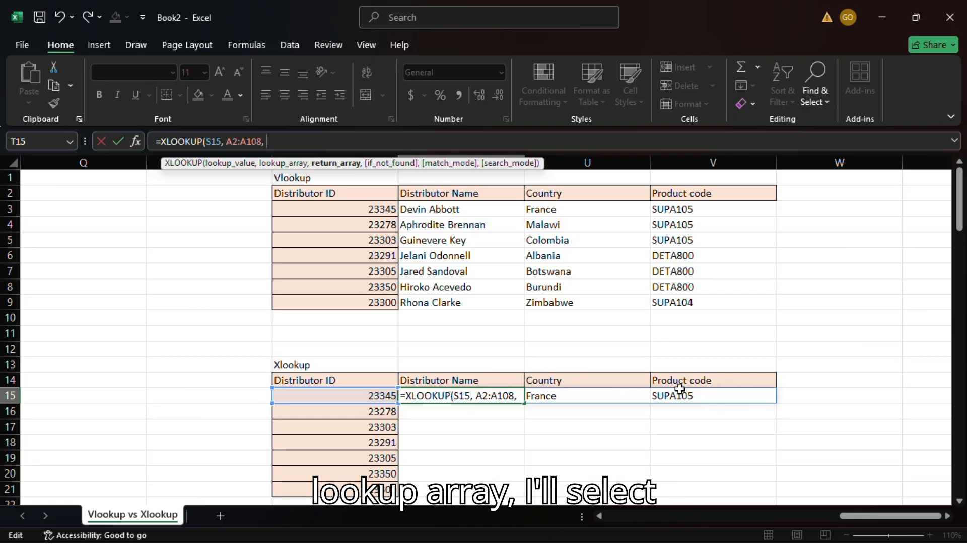
{"action": "scroll", "coordinate": [277, 398], "scroll_direction": "left", "scroll_amount": 8}
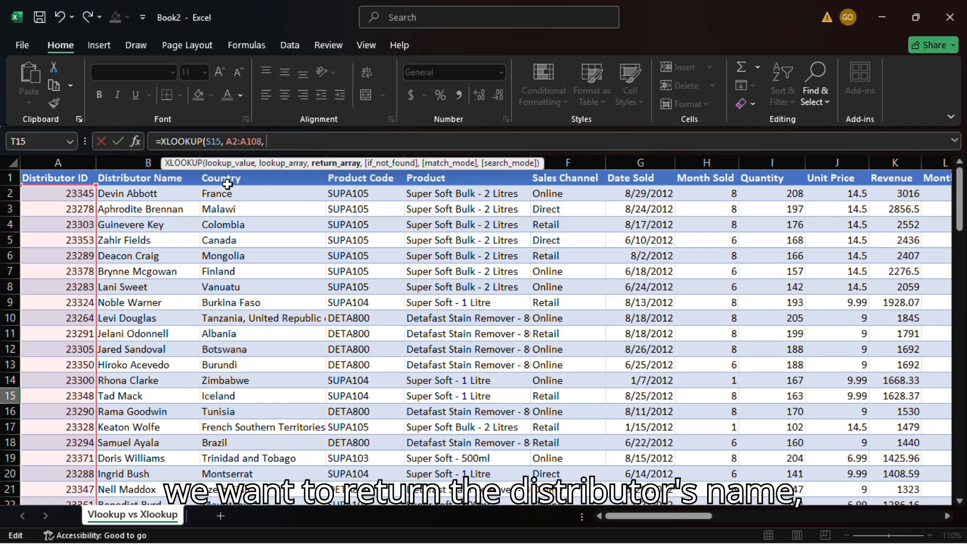
{"action": "left_click", "coordinate": [146, 193]}
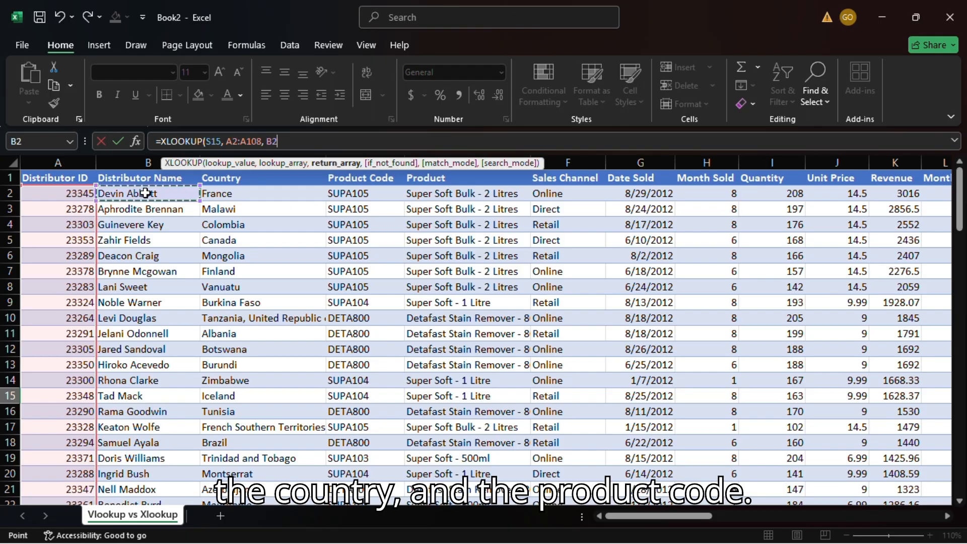
{"action": "key", "text": "shift+Right"}
{"action": "key", "text": "shift+Right"}
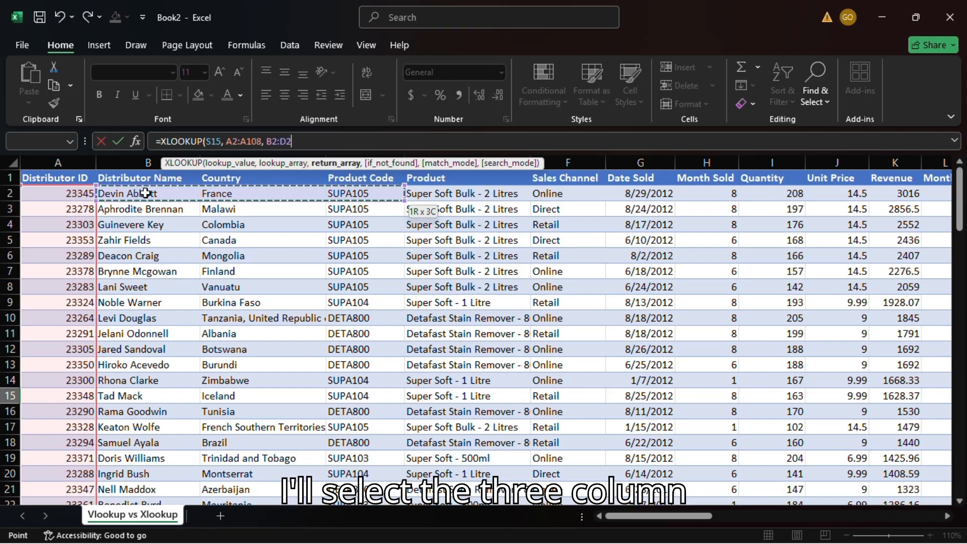
{"action": "key", "text": "ctrl+shift+Down"}
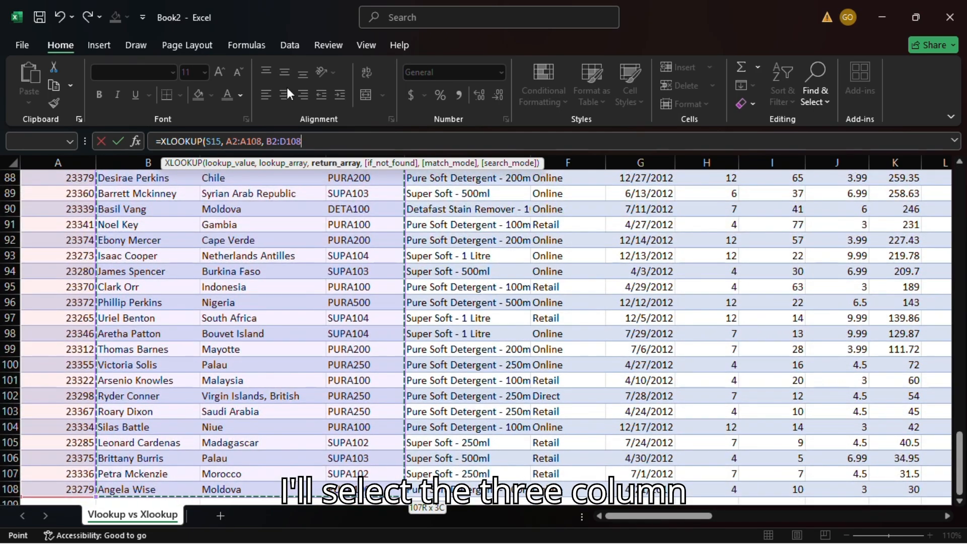
{"action": "left_click", "coordinate": [315, 140]}
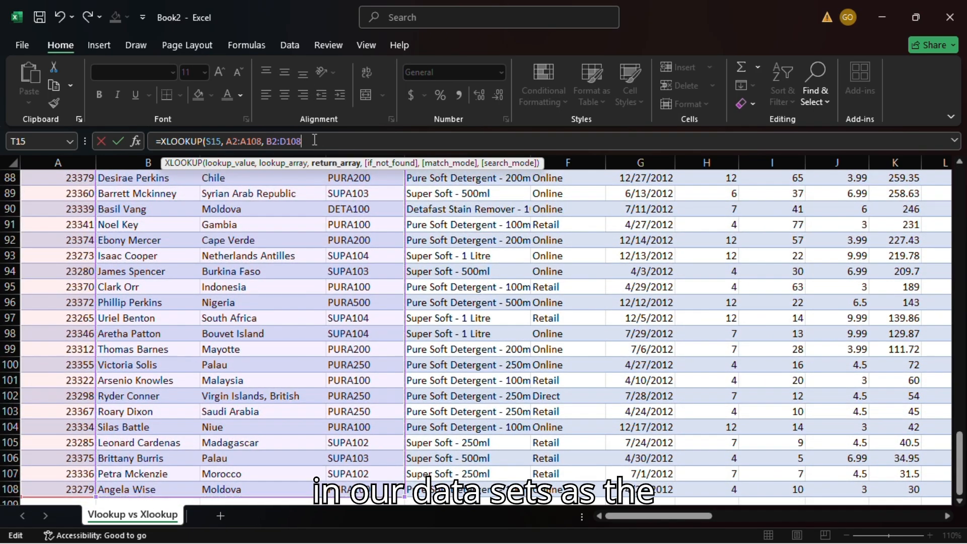
Set the if_not_found argument to FALSE and complete the XLOOKUP formula in T15
{"action": "type", "text": ", "}
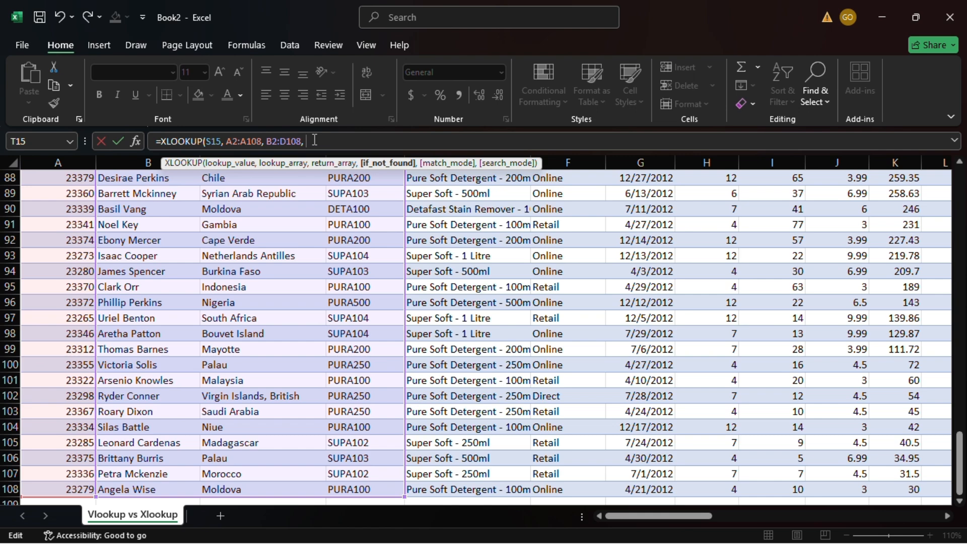
{"action": "type", "text": "fa"}
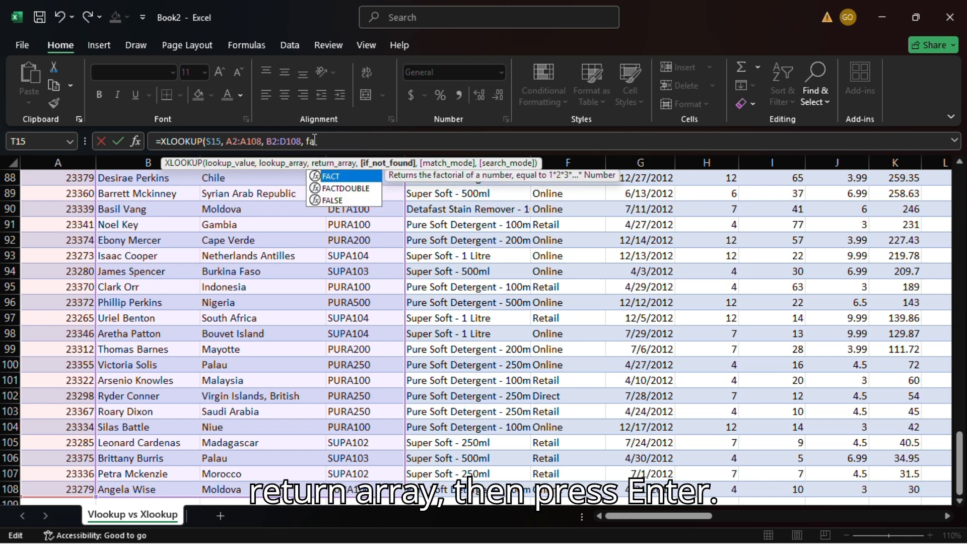
{"action": "type", "text": "ls"}
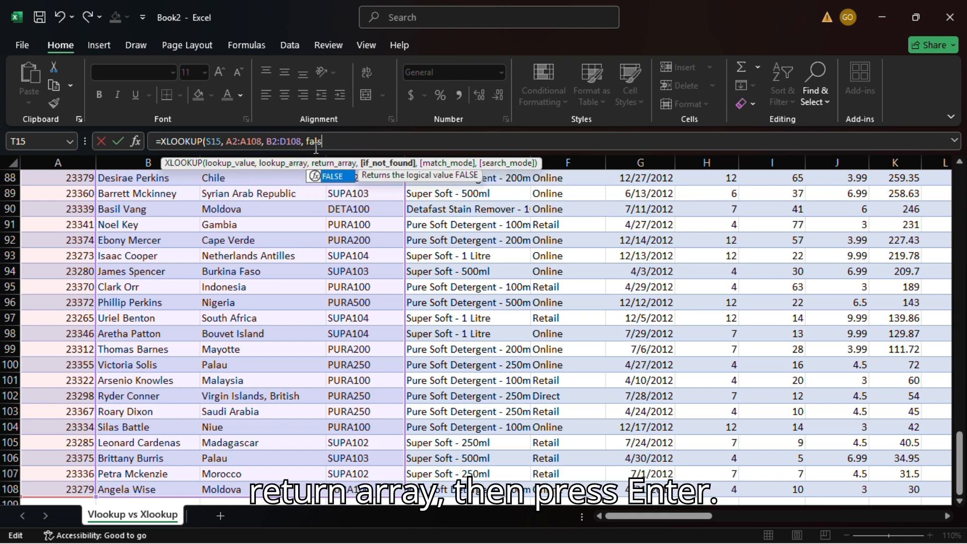
{"action": "left_click", "coordinate": [331, 177]}
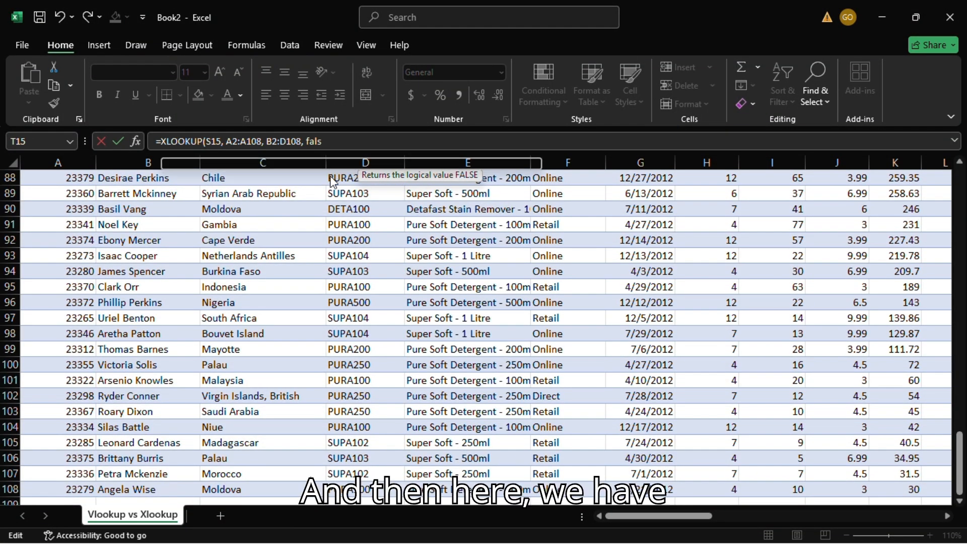
{"action": "double_click", "coordinate": [331, 177]}
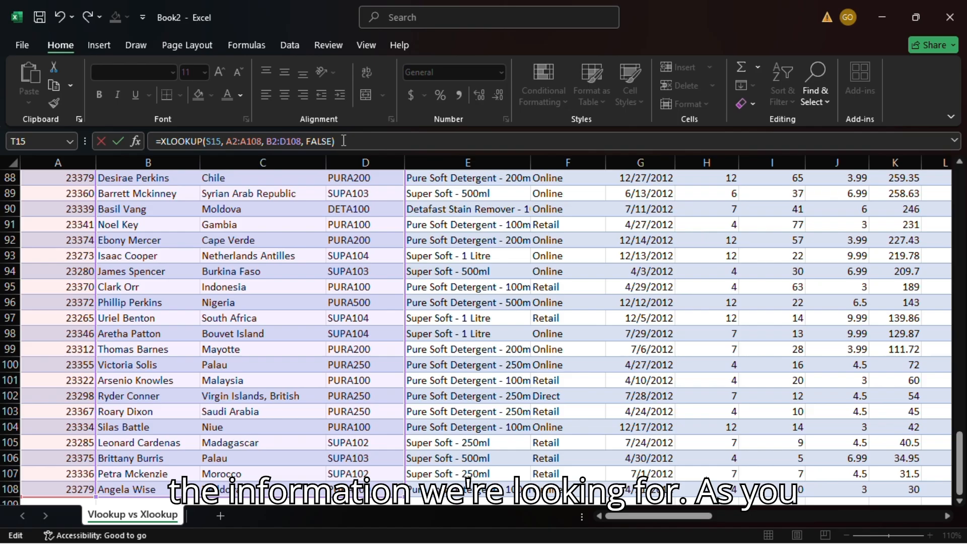
{"action": "key", "text": "Return"}
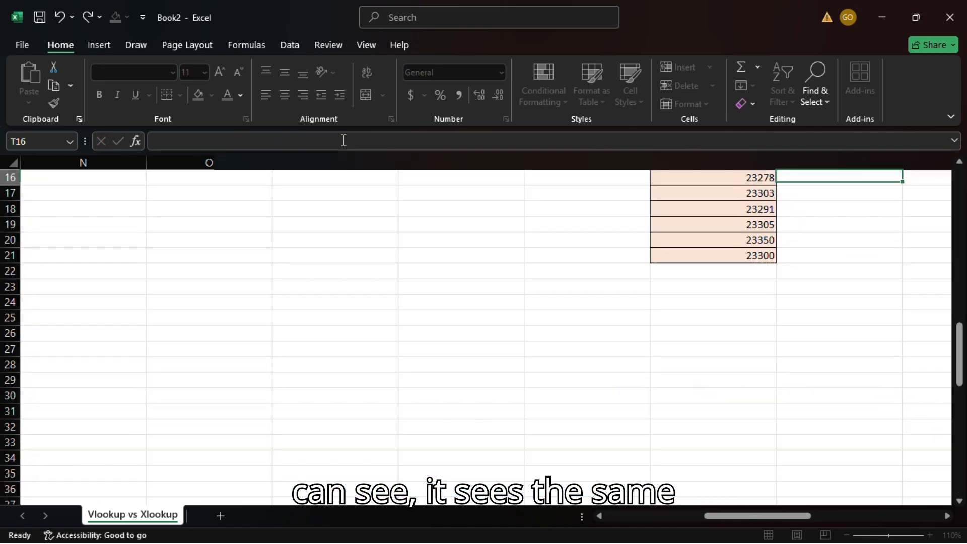
Make the lookup array of the XLOOKUP formula in T15 absolute as $A$2:$A$108
{"action": "scroll", "coordinate": [677, 285], "scroll_direction": "up", "scroll_amount": 1}
{"action": "scroll", "coordinate": [677, 285], "scroll_direction": "right", "scroll_amount": 3}
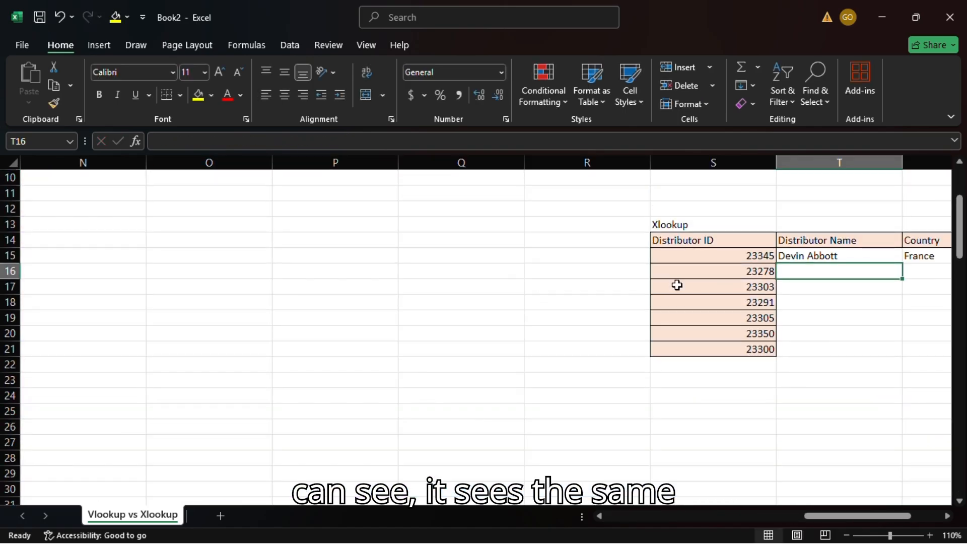
{"action": "scroll", "coordinate": [677, 285], "scroll_direction": "up", "scroll_amount": 2}
{"action": "scroll", "coordinate": [677, 285], "scroll_direction": "up", "scroll_amount": 1}
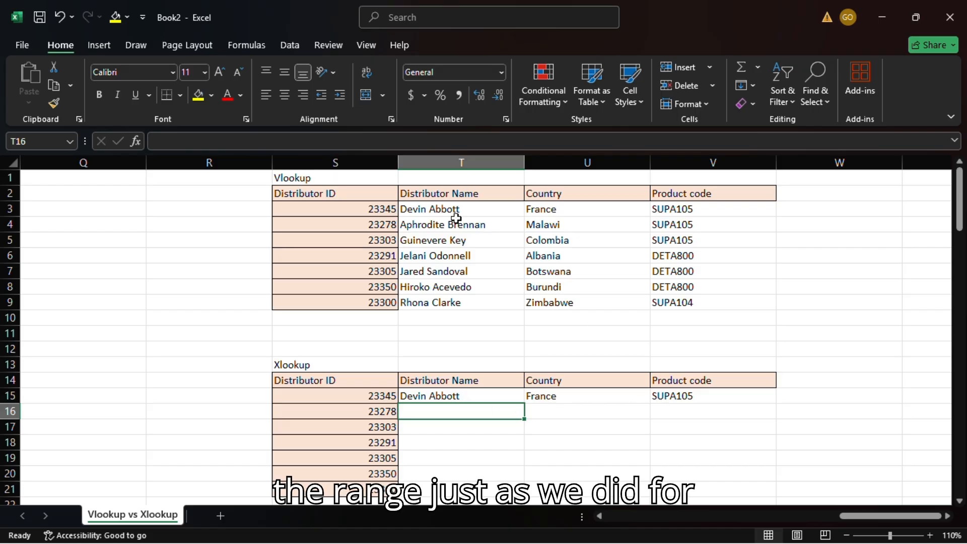
{"action": "left_click", "coordinate": [500, 397]}
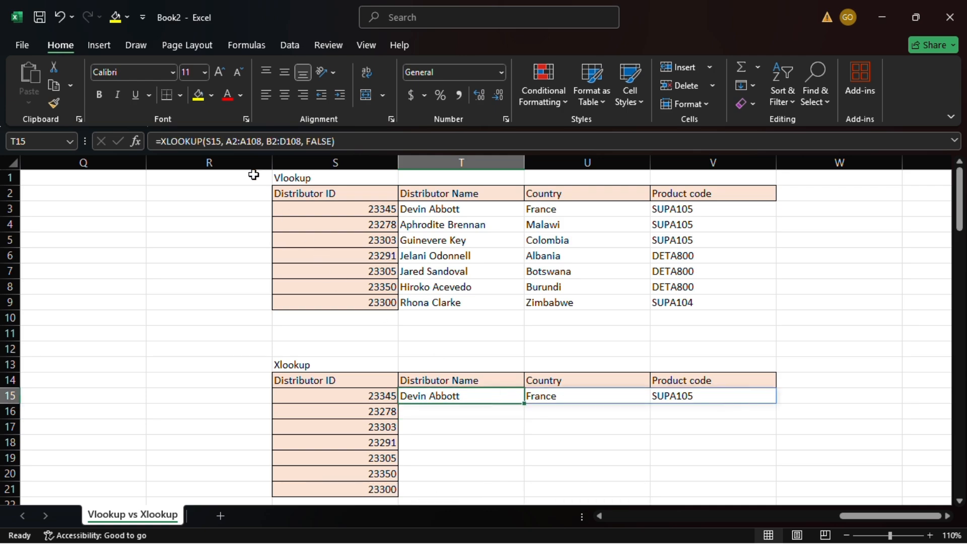
{"action": "left_click_drag", "start_coordinate": [225, 141], "coordinate": [262, 141]}
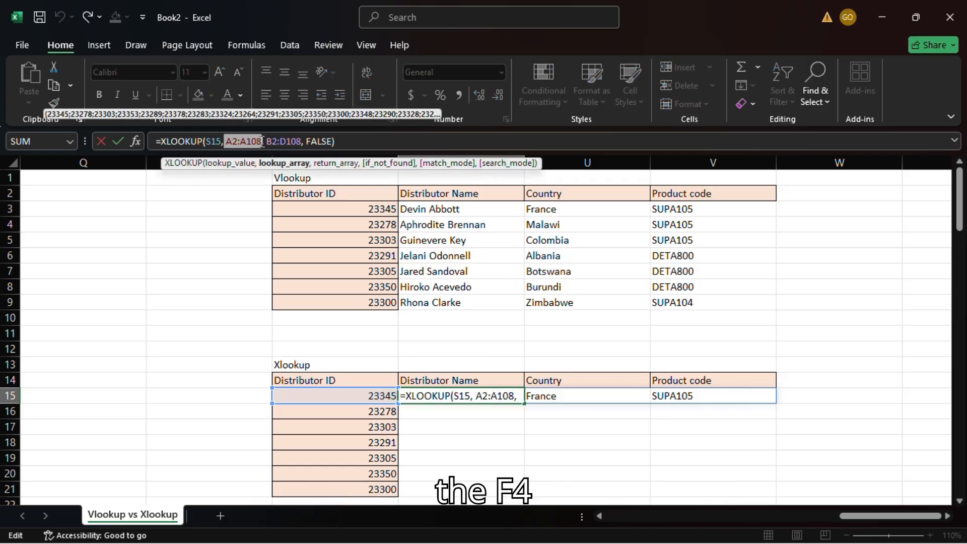
{"action": "key", "text": "F4"}
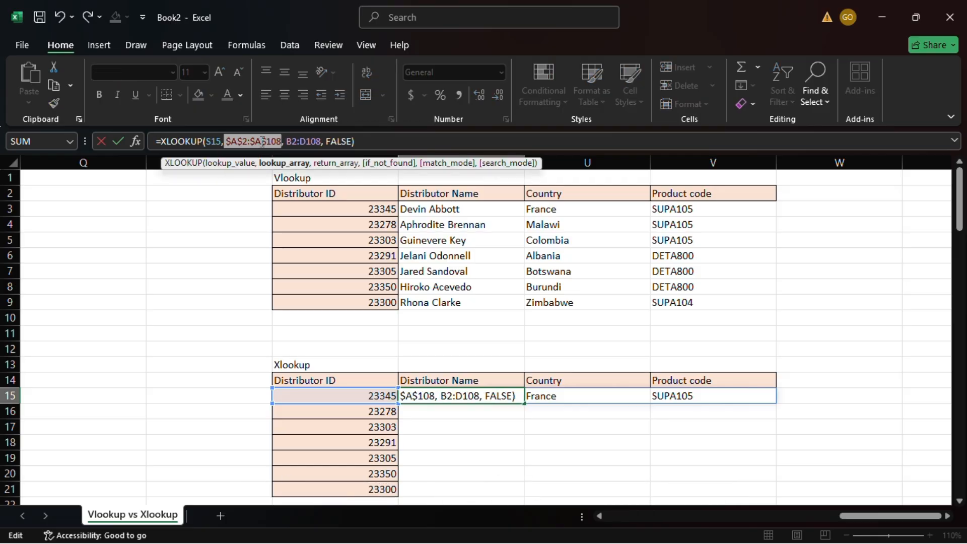
Make the XLOOKUP return array absolute as $B$2:$D$108 and fill the formula from T15 down to T21
{"action": "left_click_drag", "start_coordinate": [286, 141], "coordinate": [308, 140]}
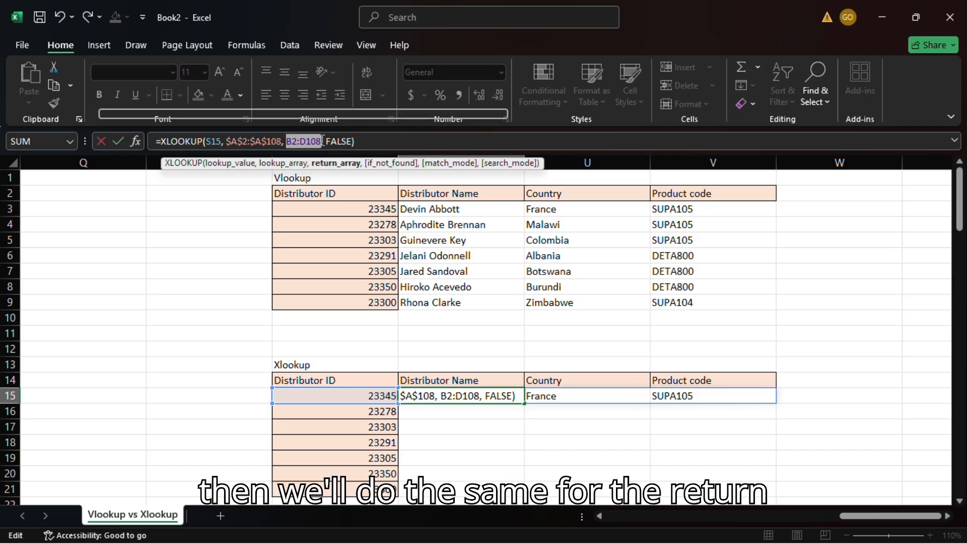
{"action": "key", "text": "F4"}
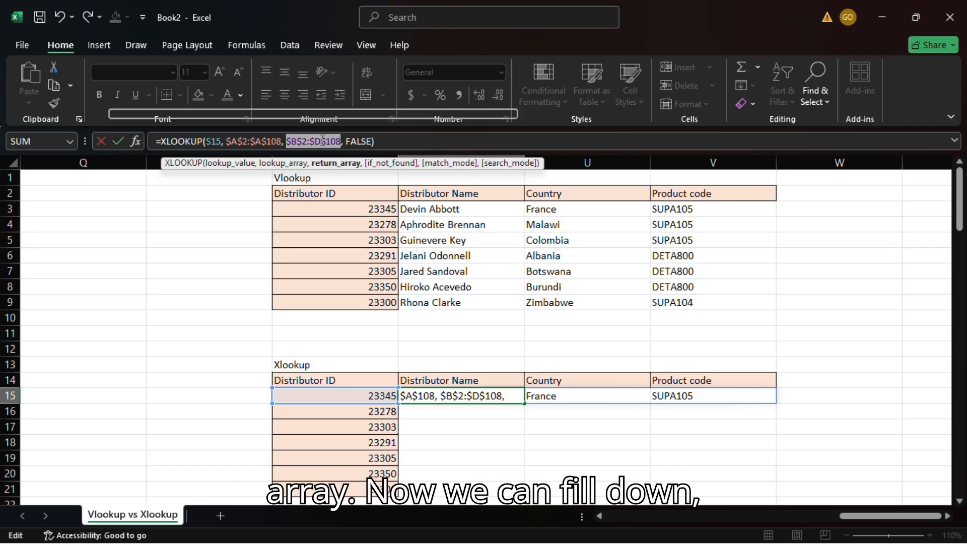
{"action": "key", "text": "Return"}
{"action": "left_click", "coordinate": [505, 397]}
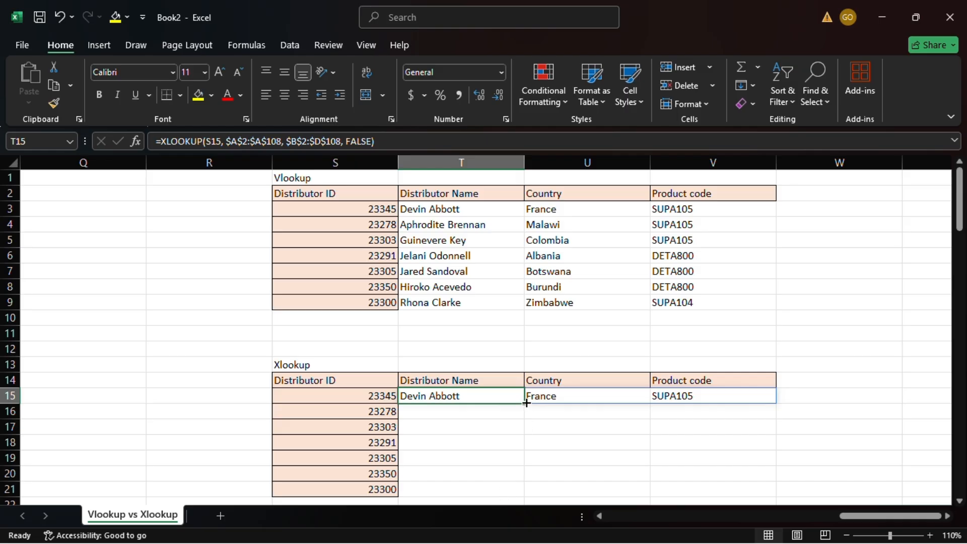
{"action": "left_click_drag", "start_coordinate": [525, 402], "coordinate": [521, 491]}
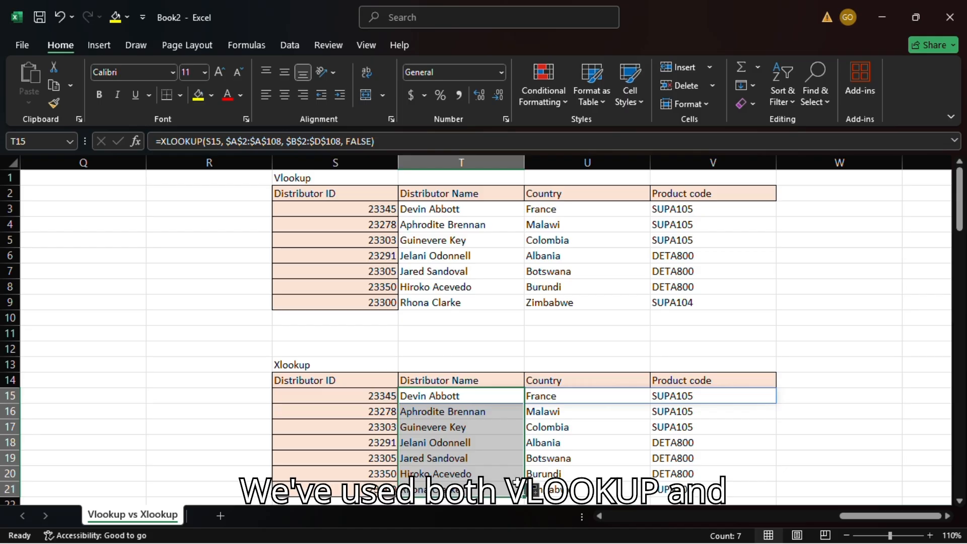